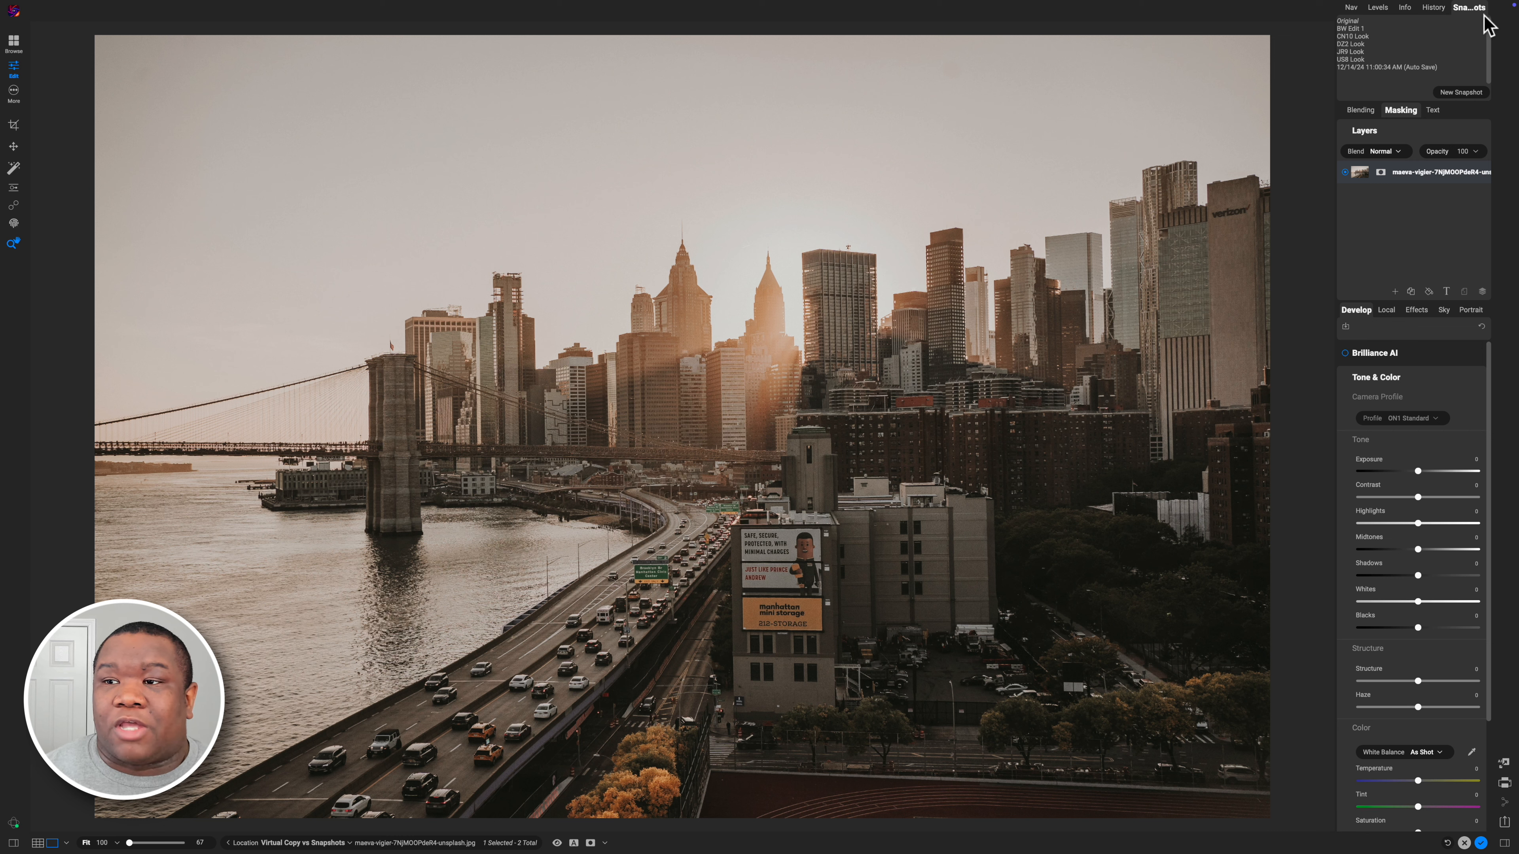
Hide the Nav pane from the group that holds Levels, Info, History and Snapshots.
mouse_move(1484, 12)
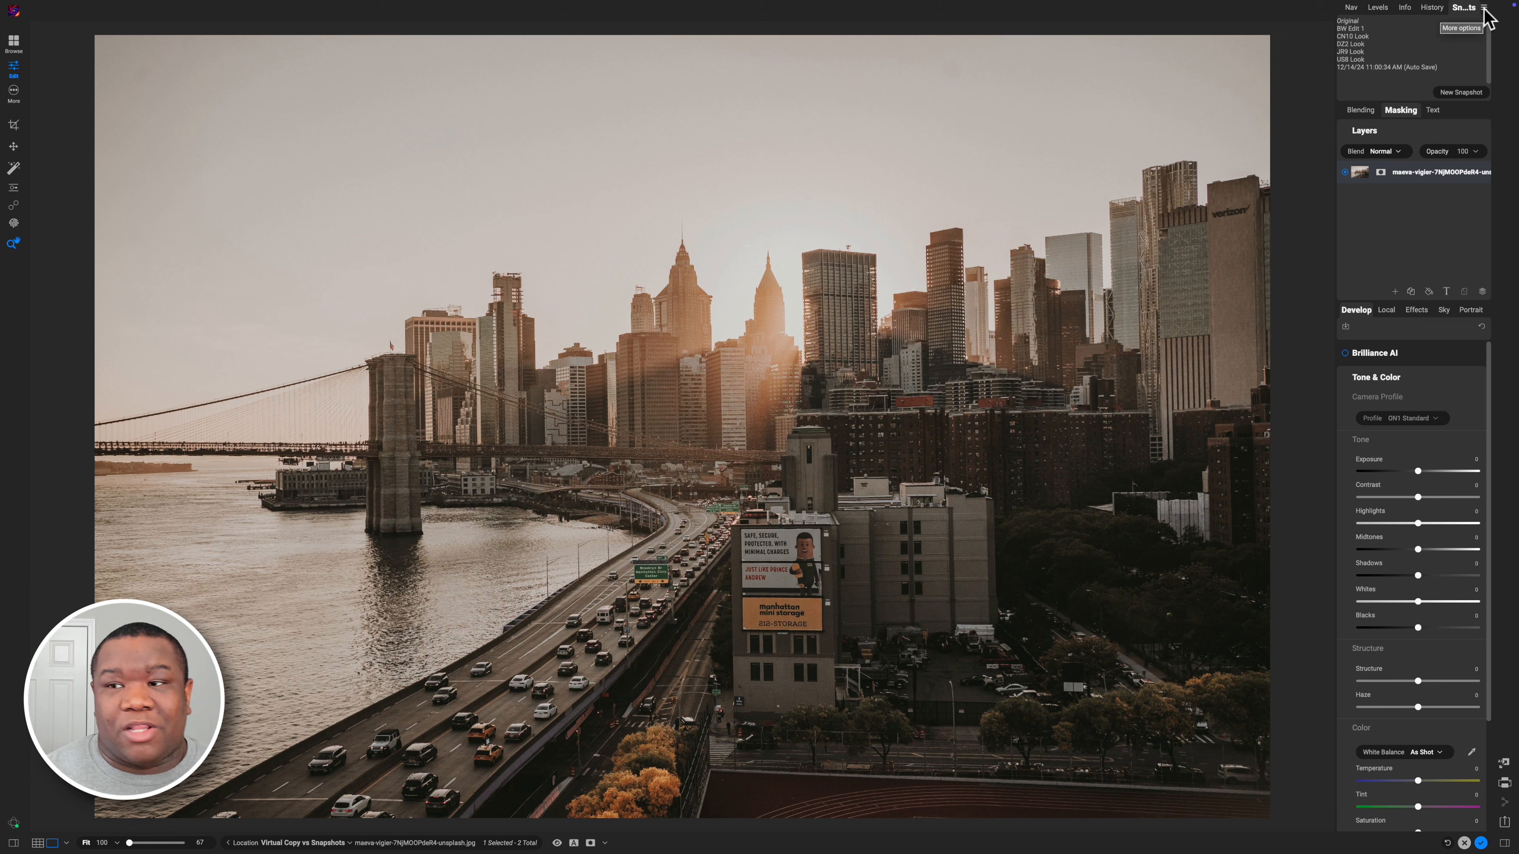
left_click(1484, 10)
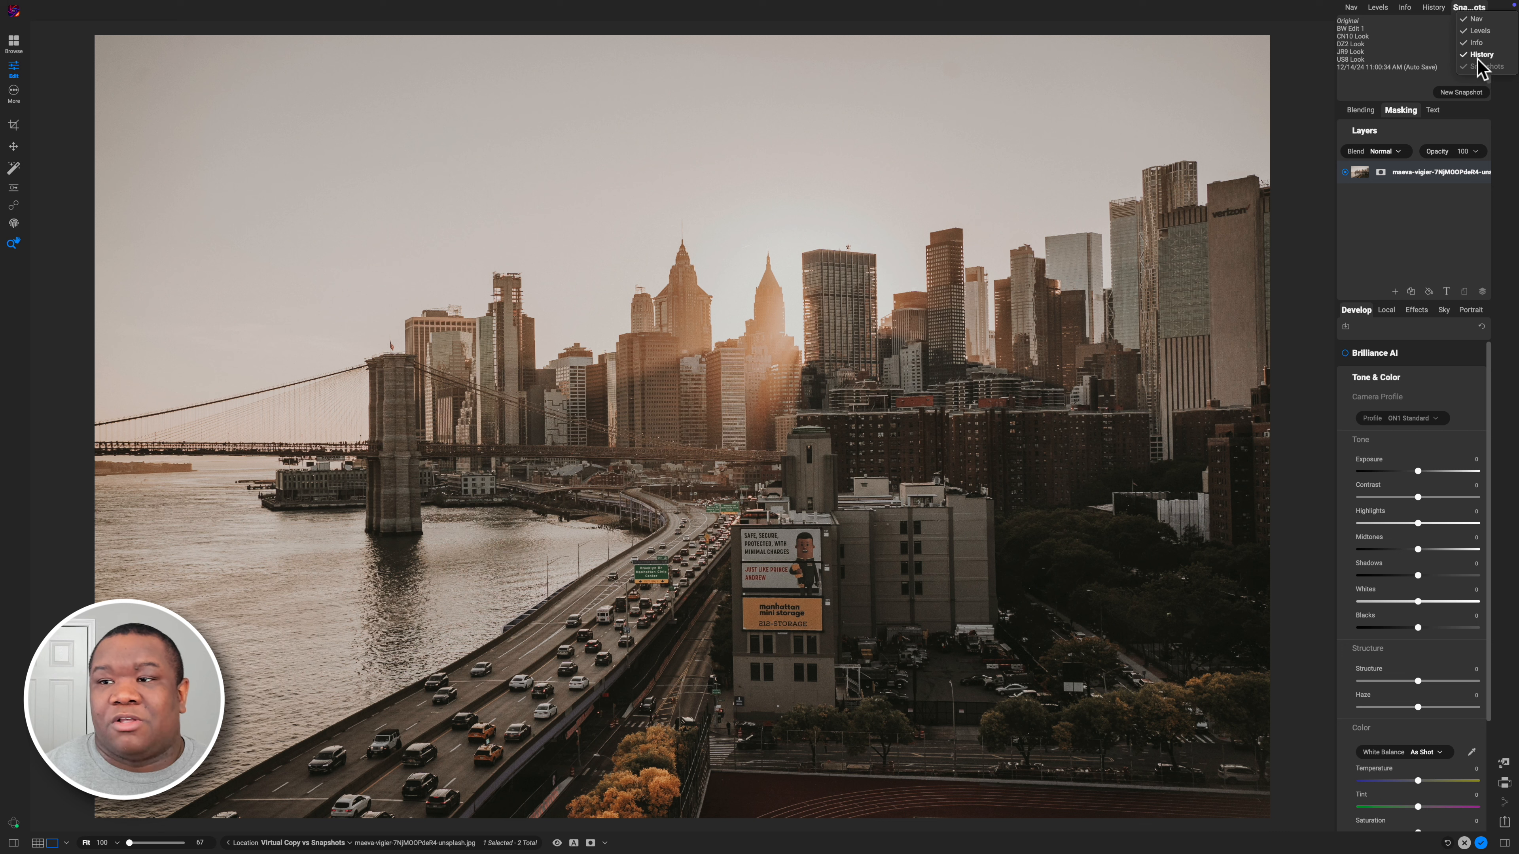
left_click(1473, 19)
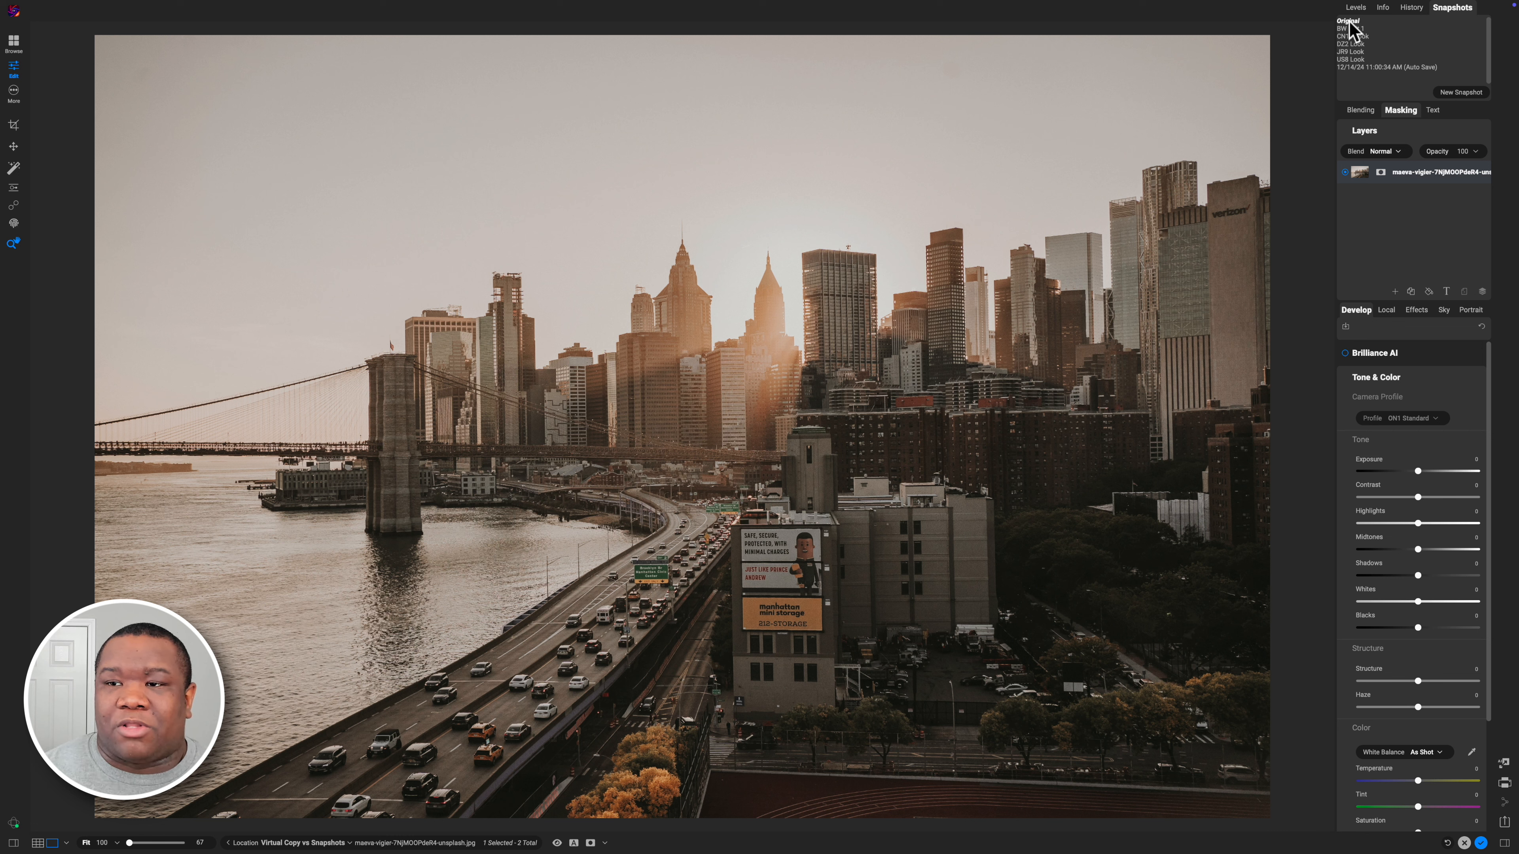
Load the BW Edit 1 snapshot, examine the effects filters it uses with Lens Blur collapsed, and return to the develop settings.
left_click(1386, 310)
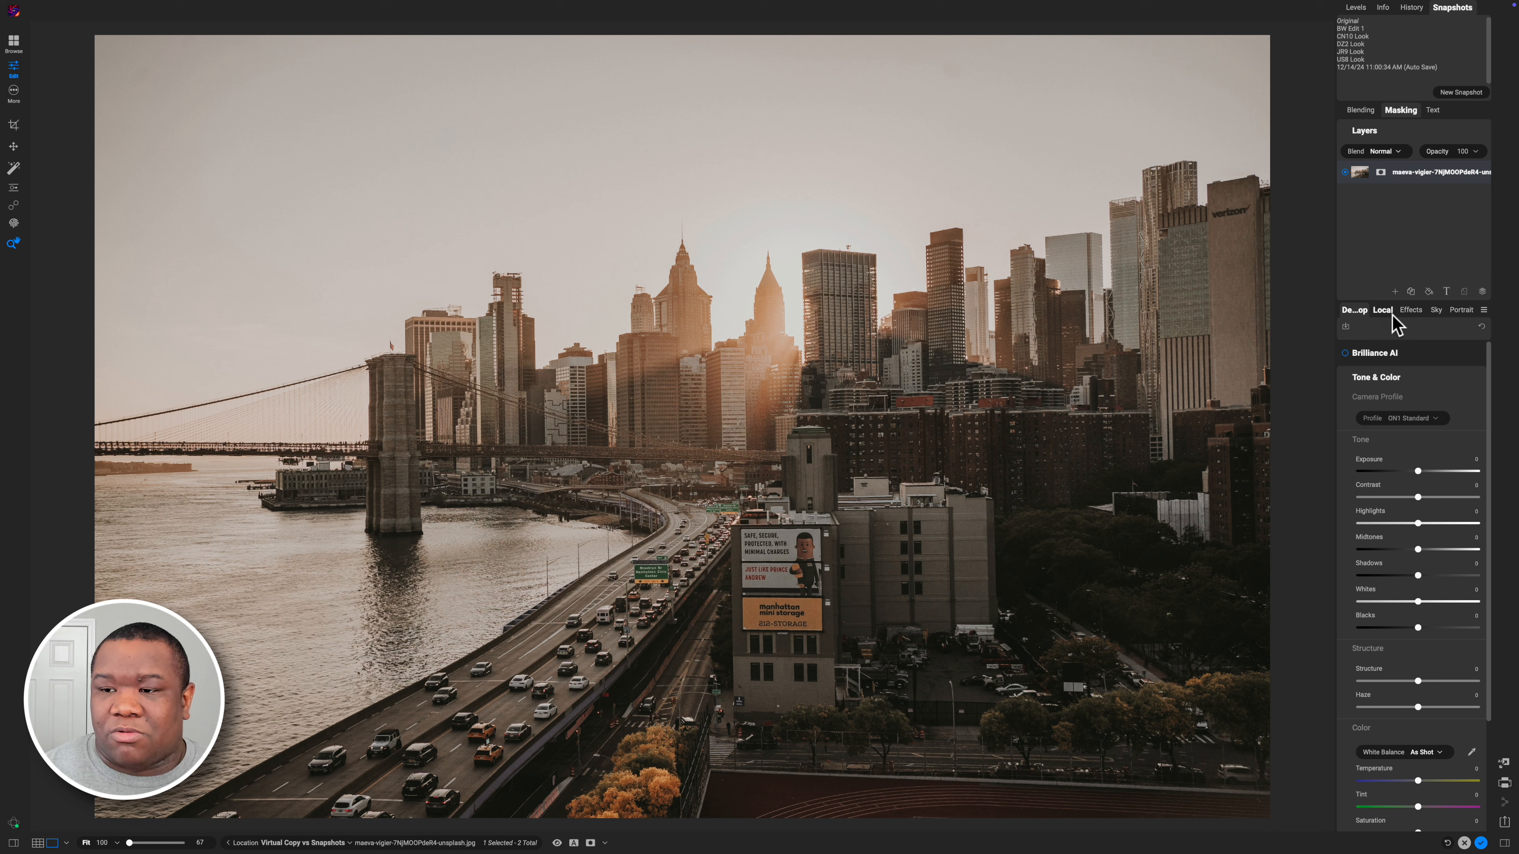
left_click(1347, 310)
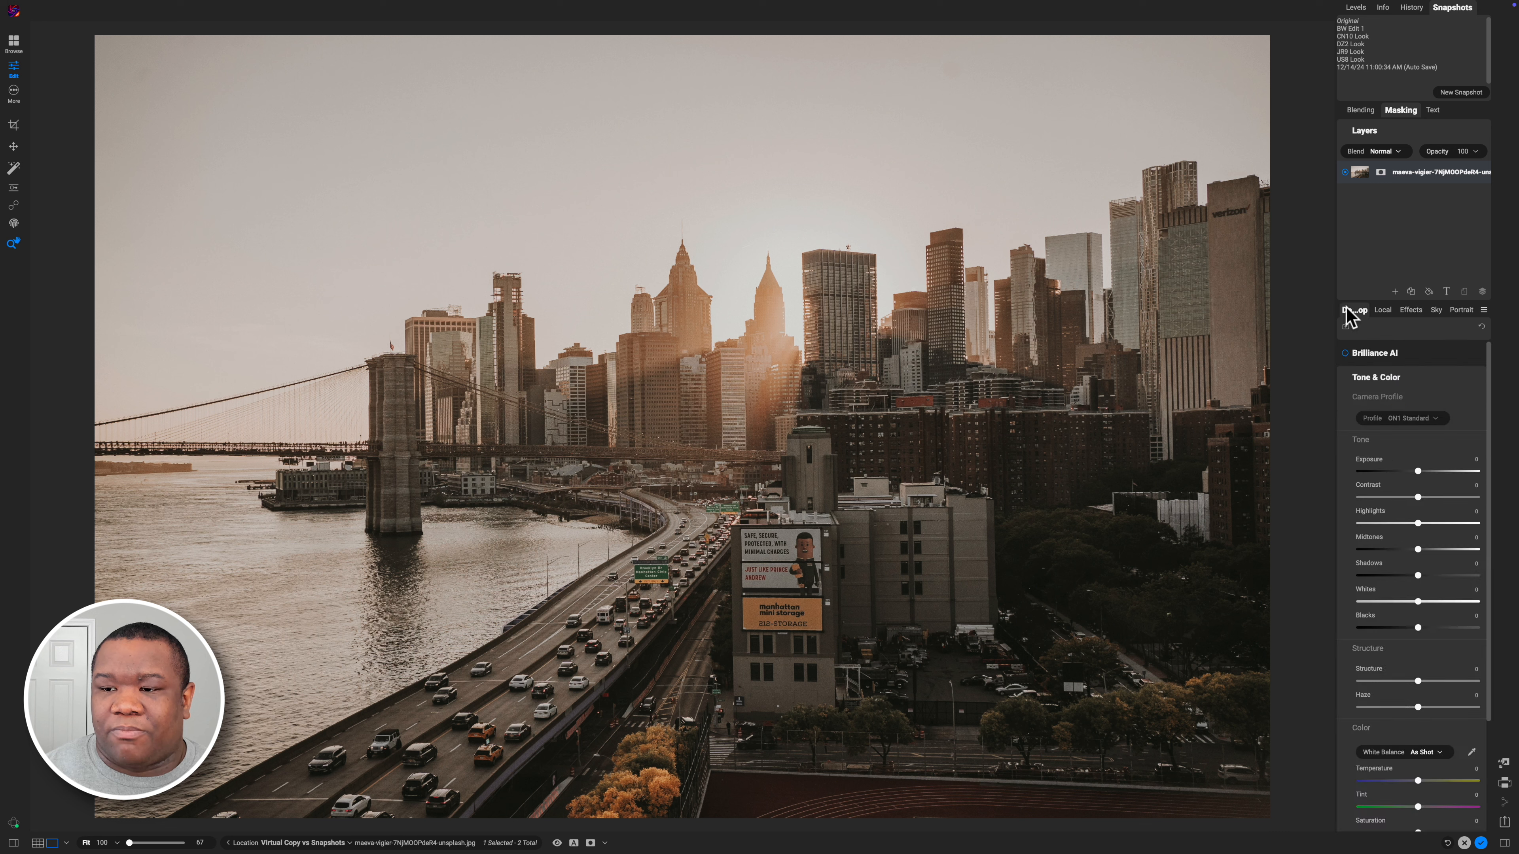
left_click(1351, 29)
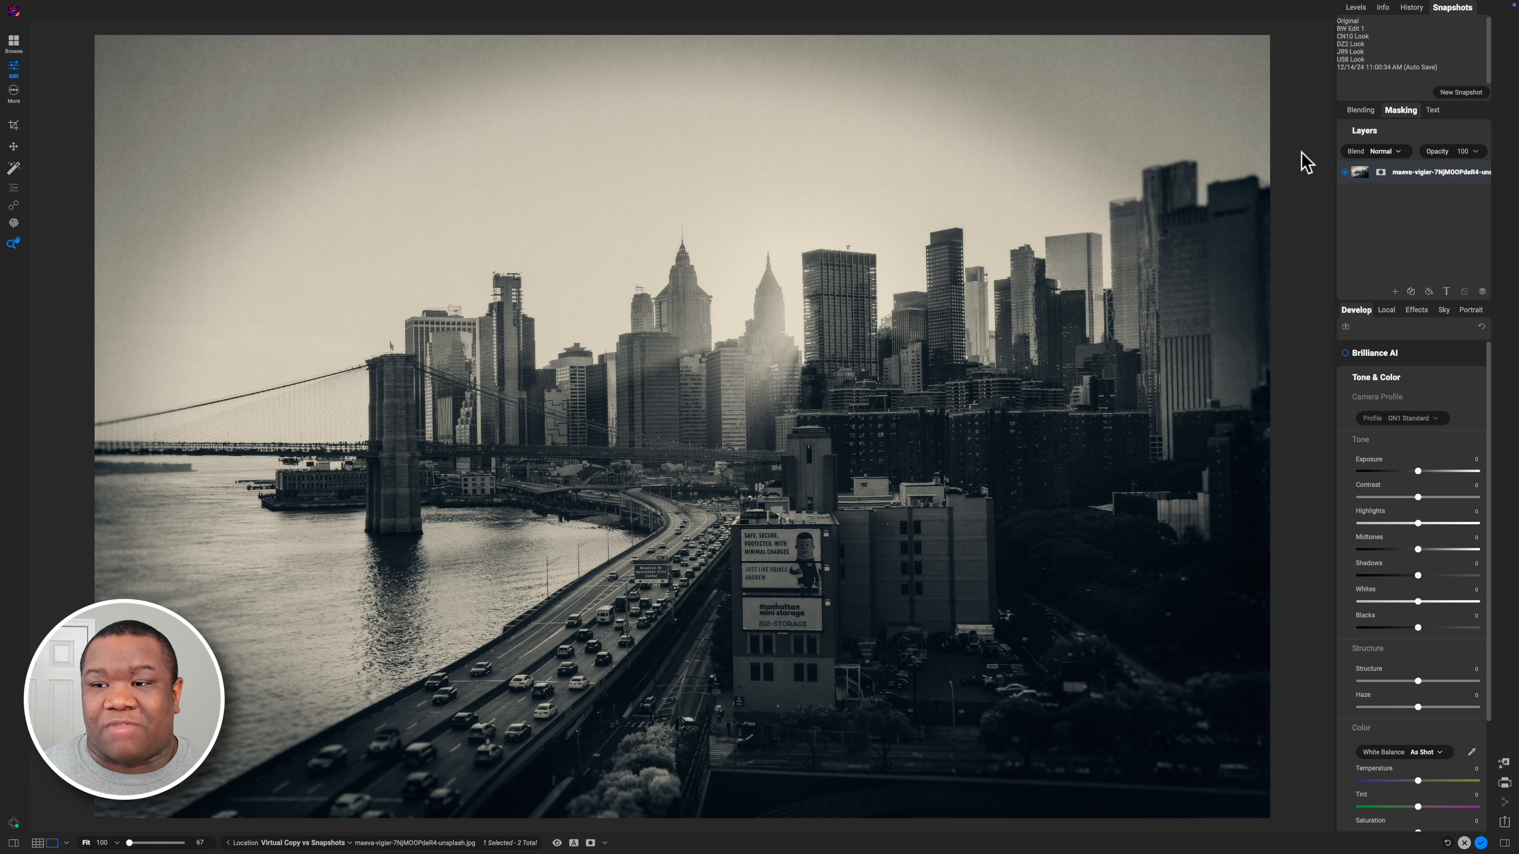
left_click(1413, 311)
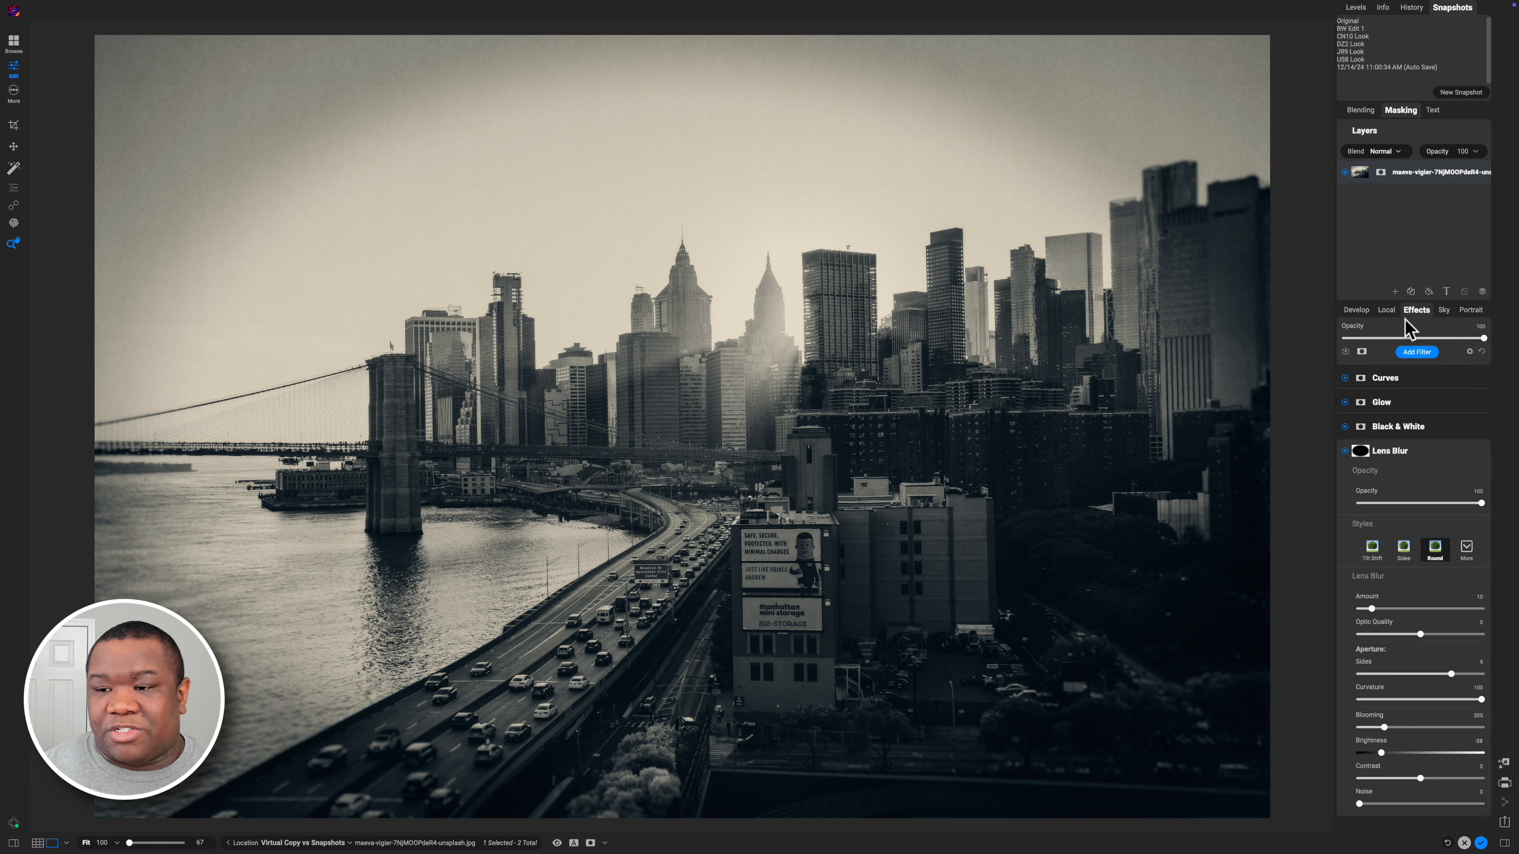
left_click(1422, 456)
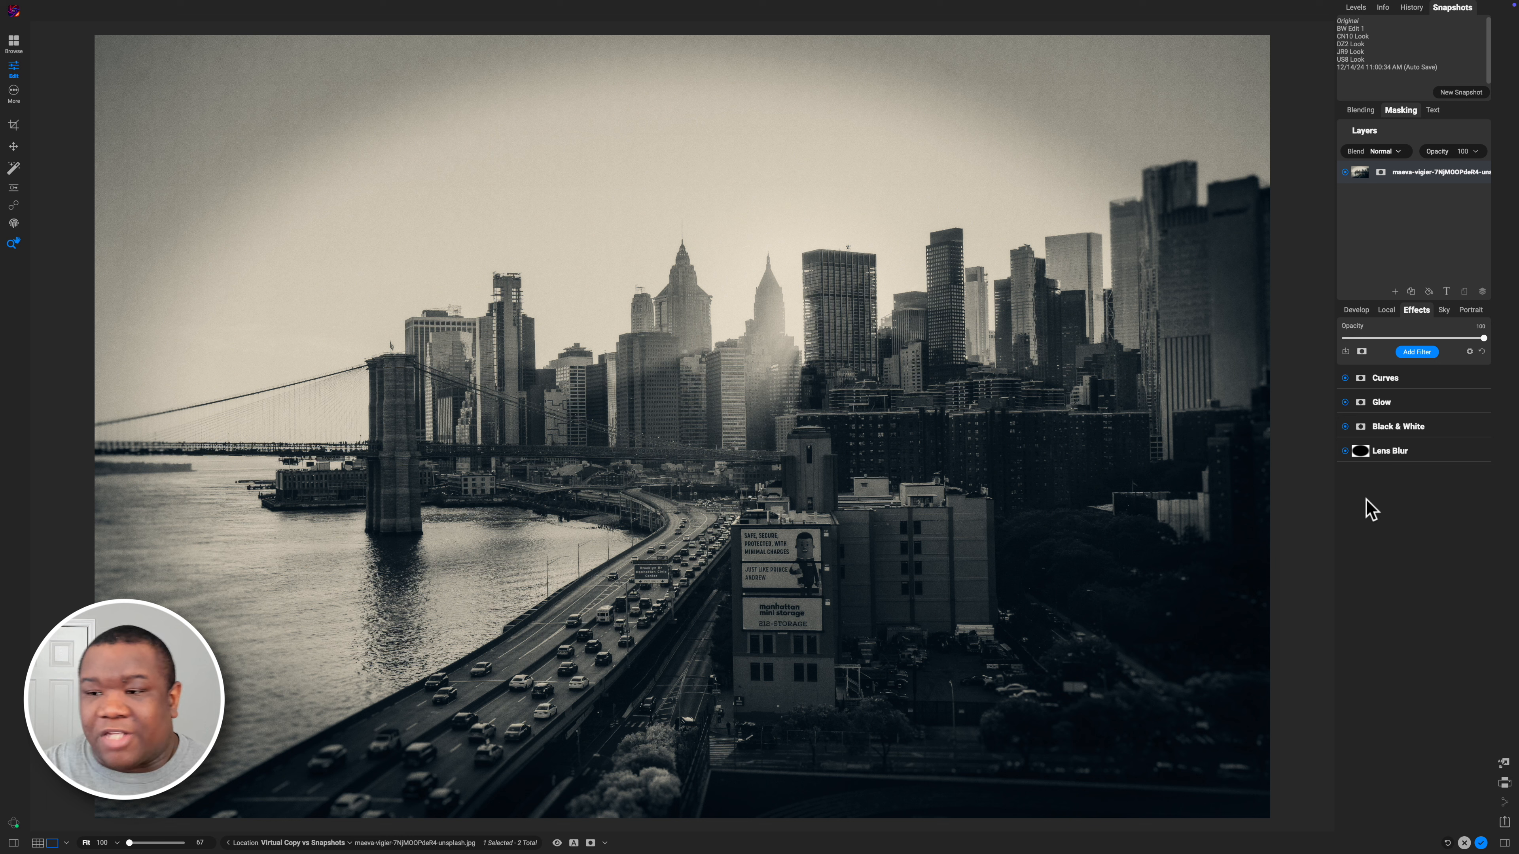
left_click(1356, 311)
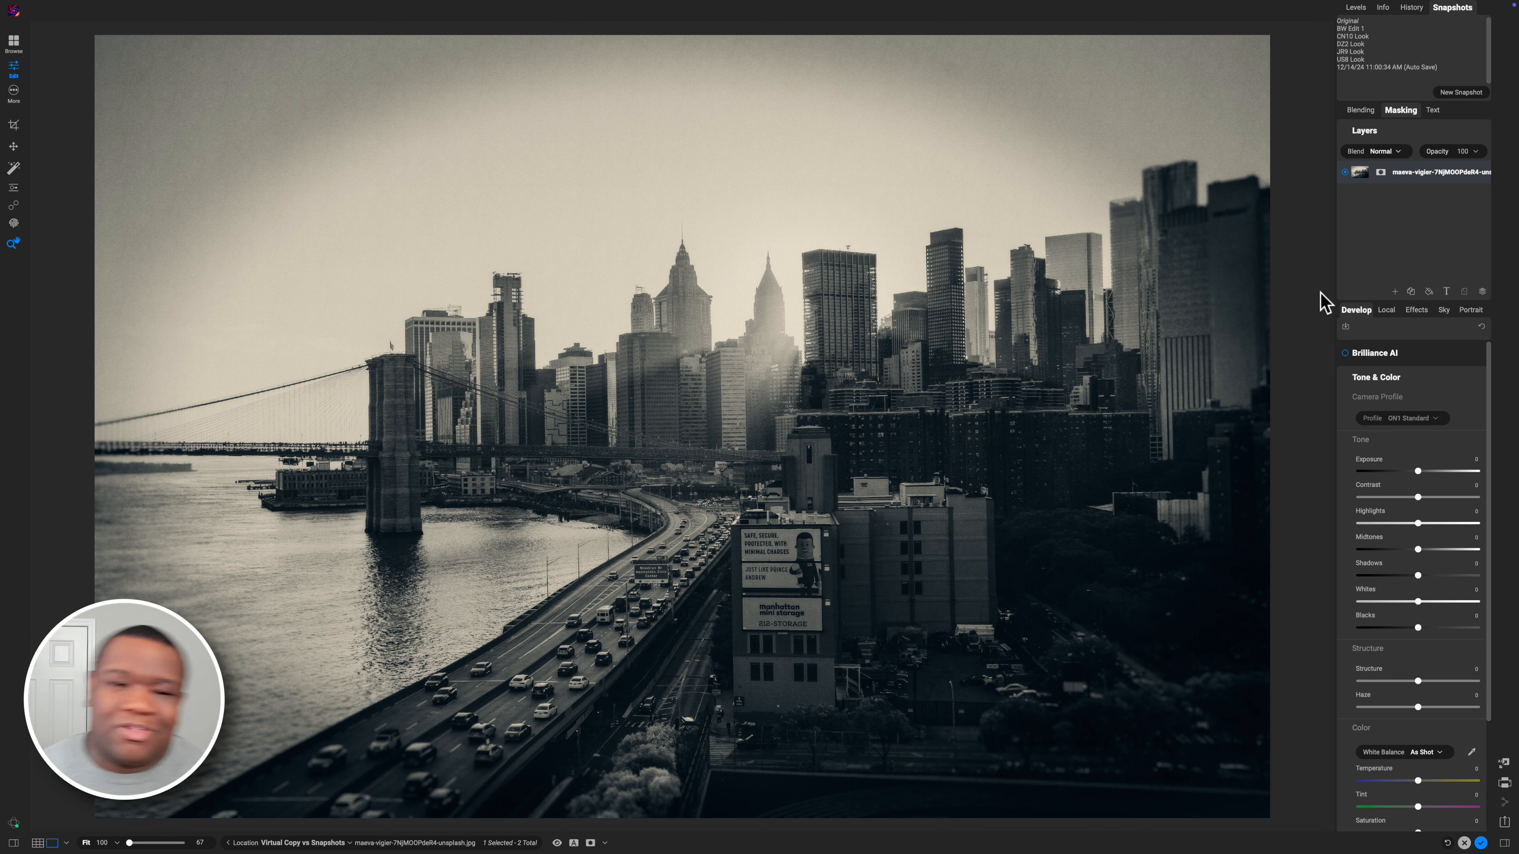
Load the CN10 Look and DZ2 Look snapshots in turn and examine the effects filters behind each.
left_click(1351, 44)
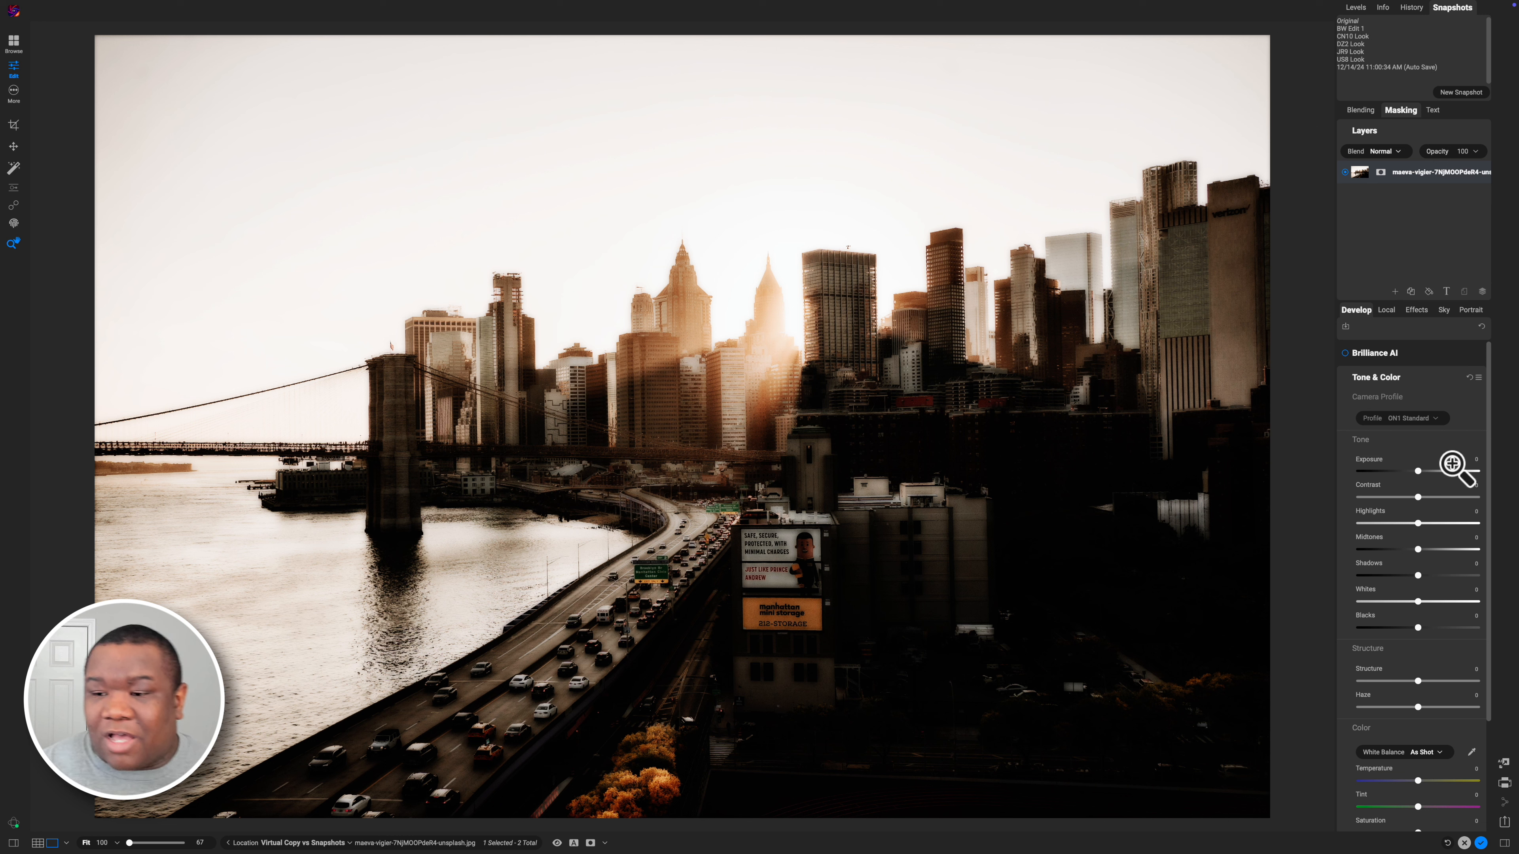
left_click(1416, 310)
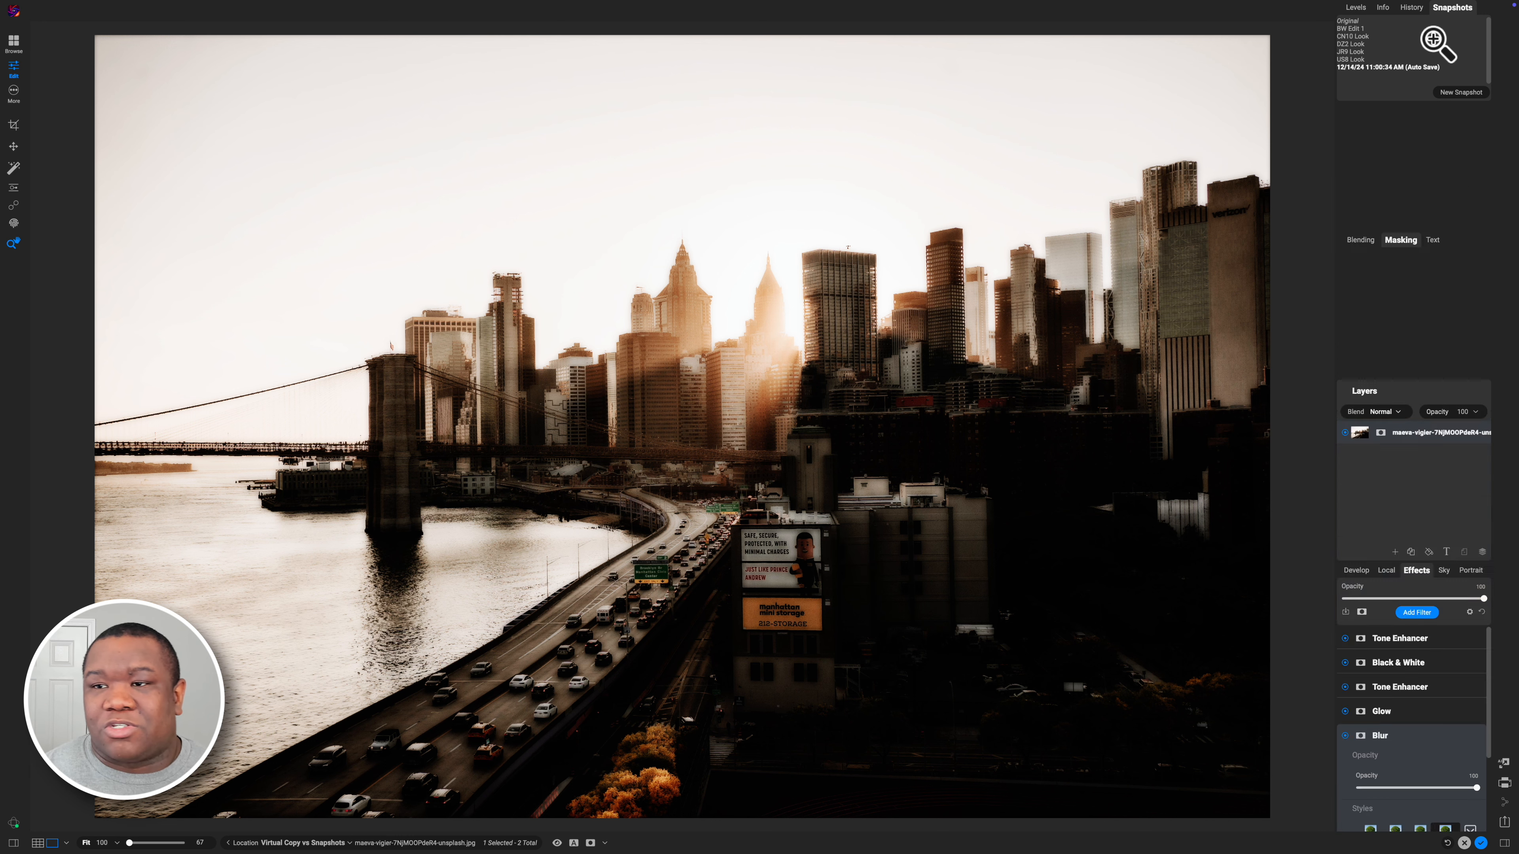
left_click(1365, 45)
left_click(1357, 59)
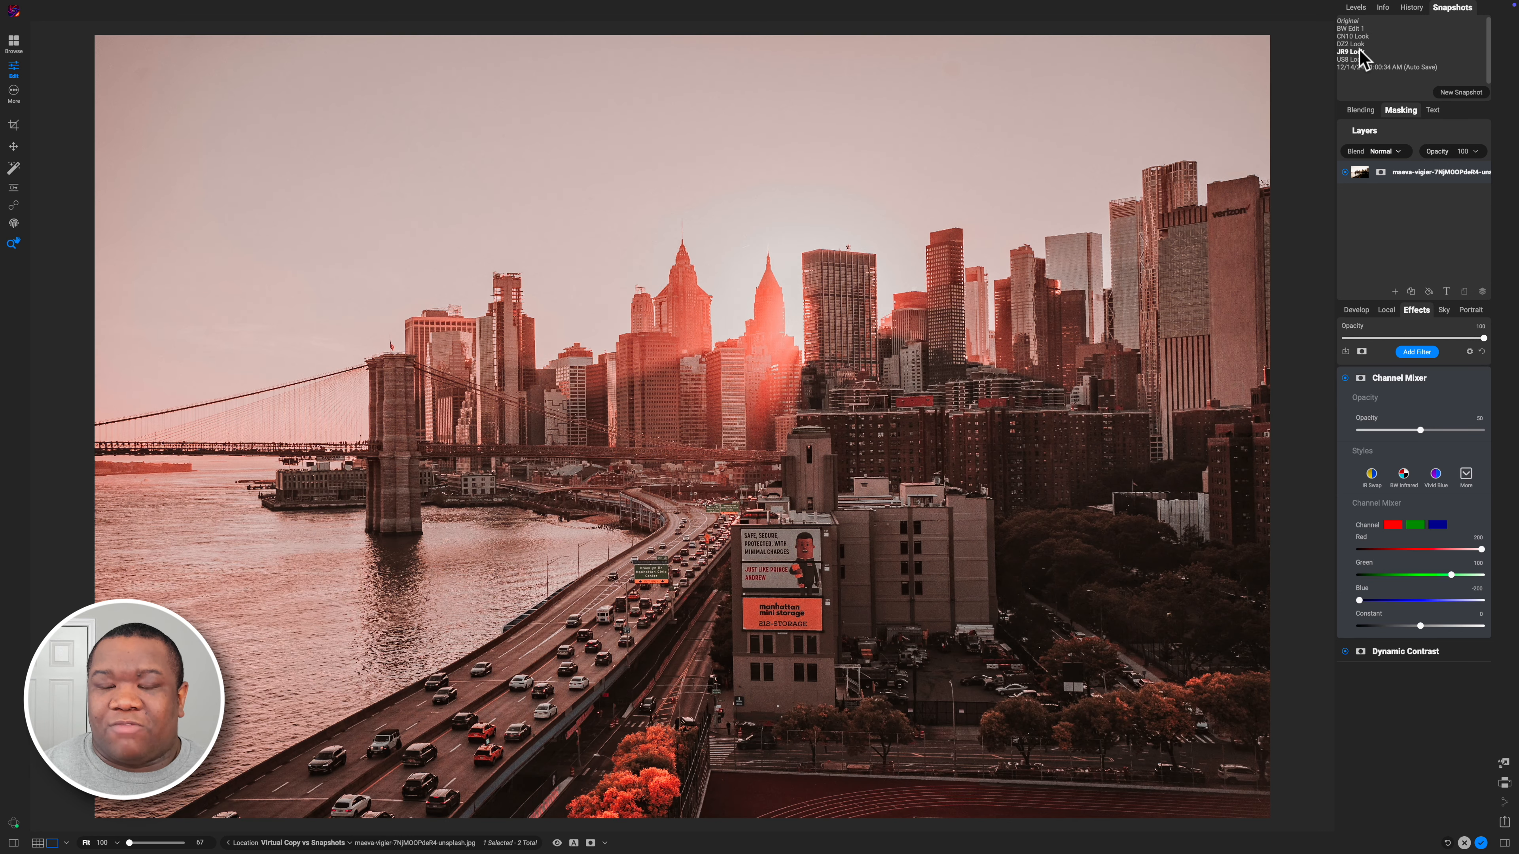
left_click(1355, 53)
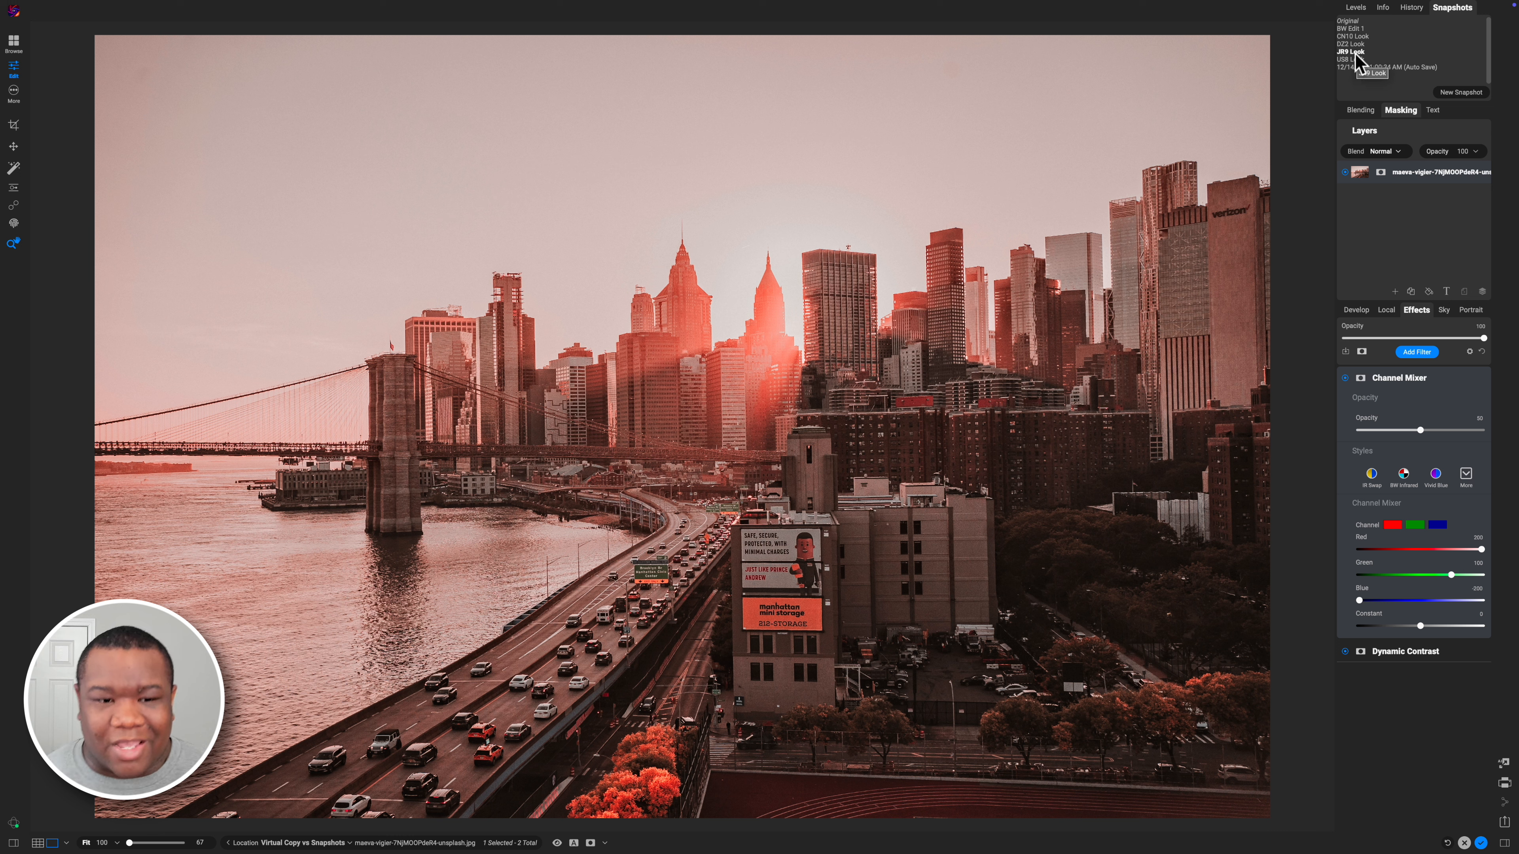
Compare the USB Look snapshot with the Original snapshot, ending on USB Look.
left_click(1353, 60)
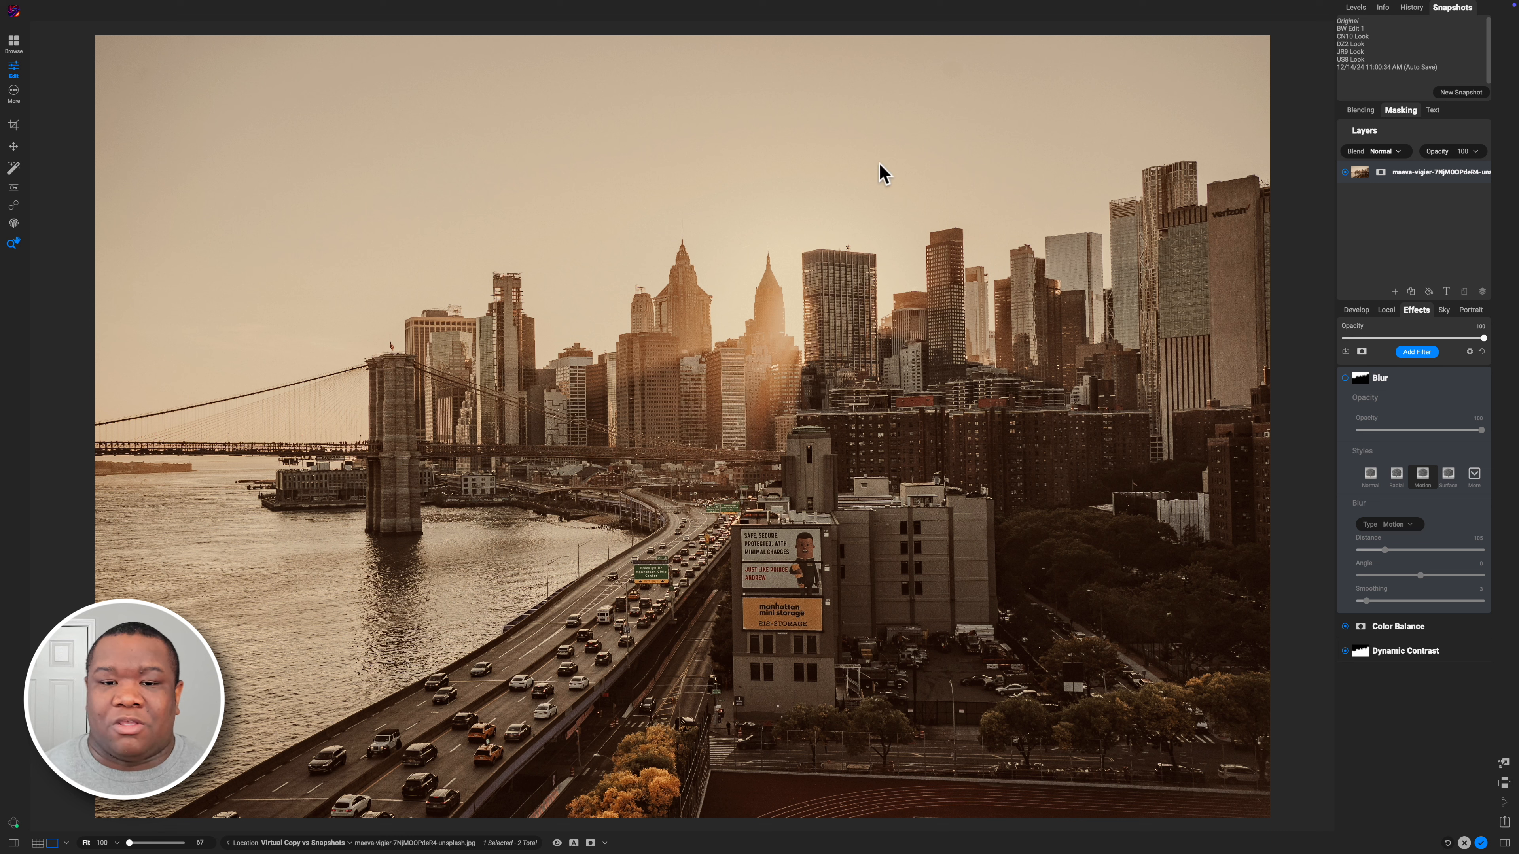
left_click(1351, 22)
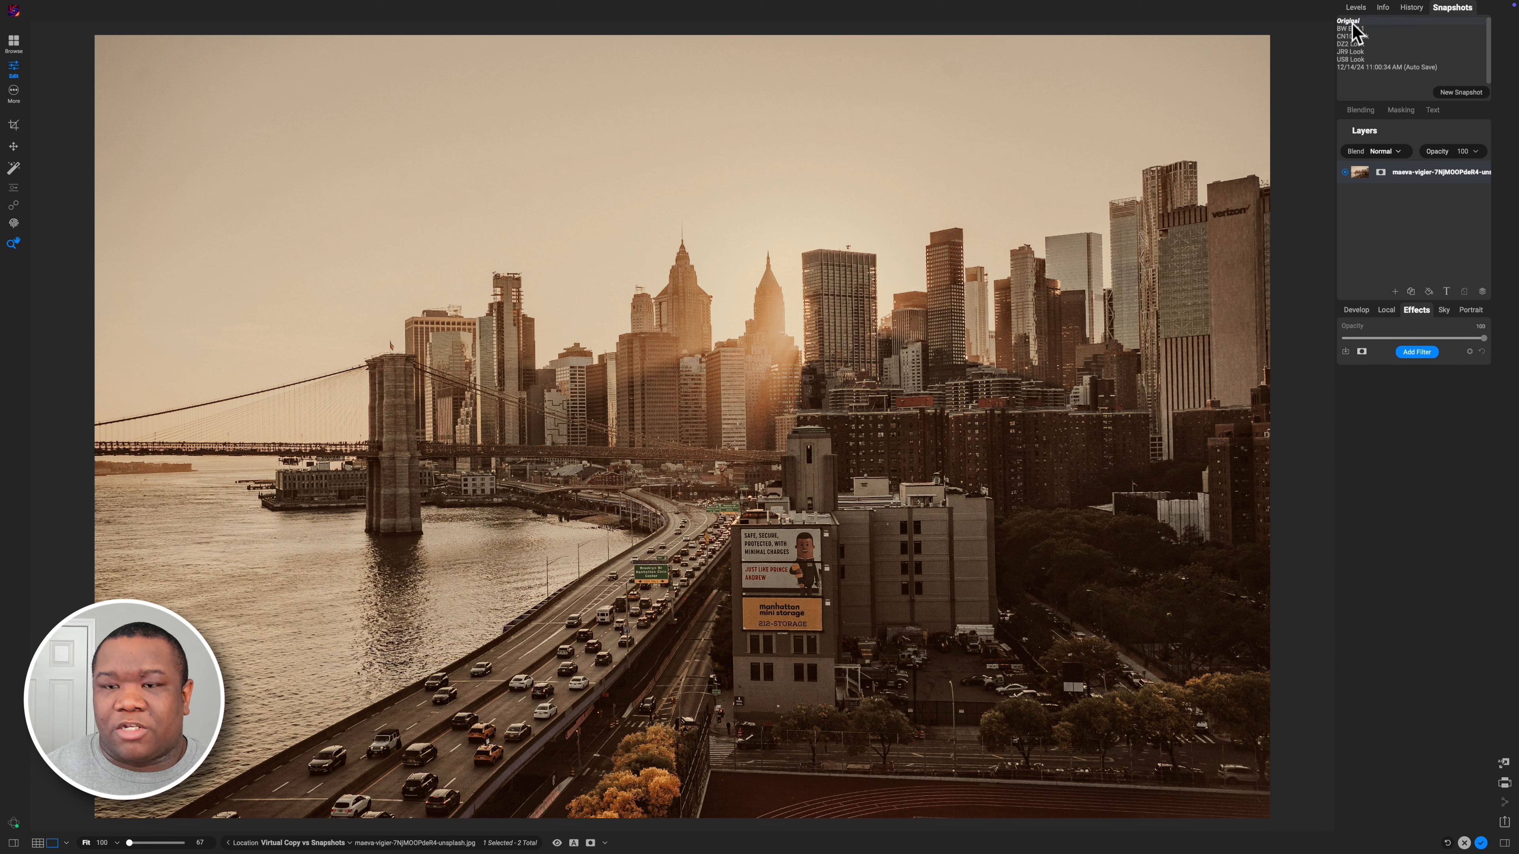
left_click(1360, 60)
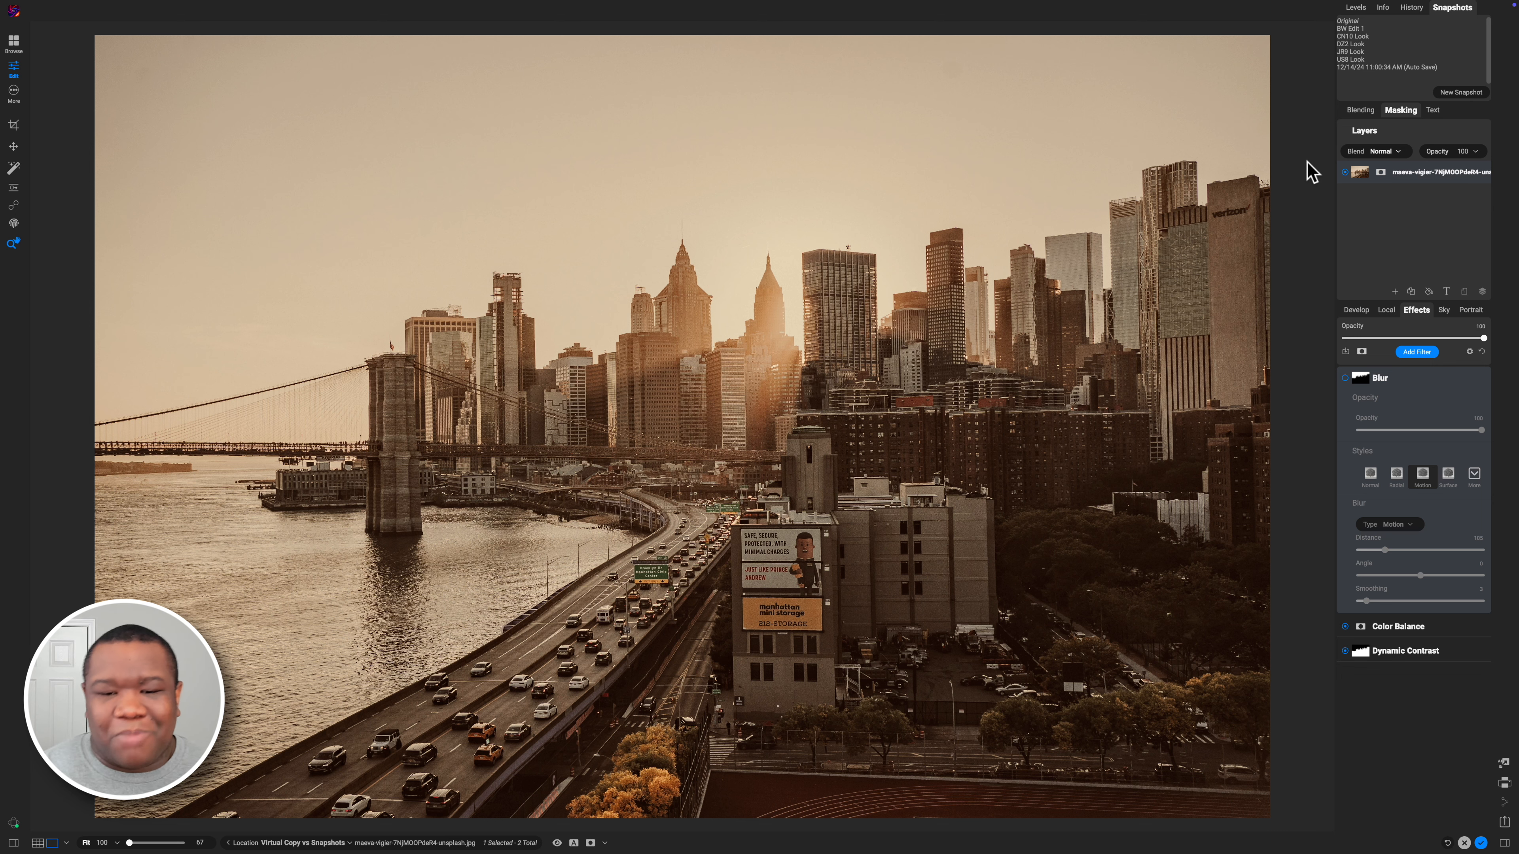
Raise the exposure to 0.95 on the USB Look edit, load BW Edit 1, and reload the USB Look snapshot.
left_click(1356, 309)
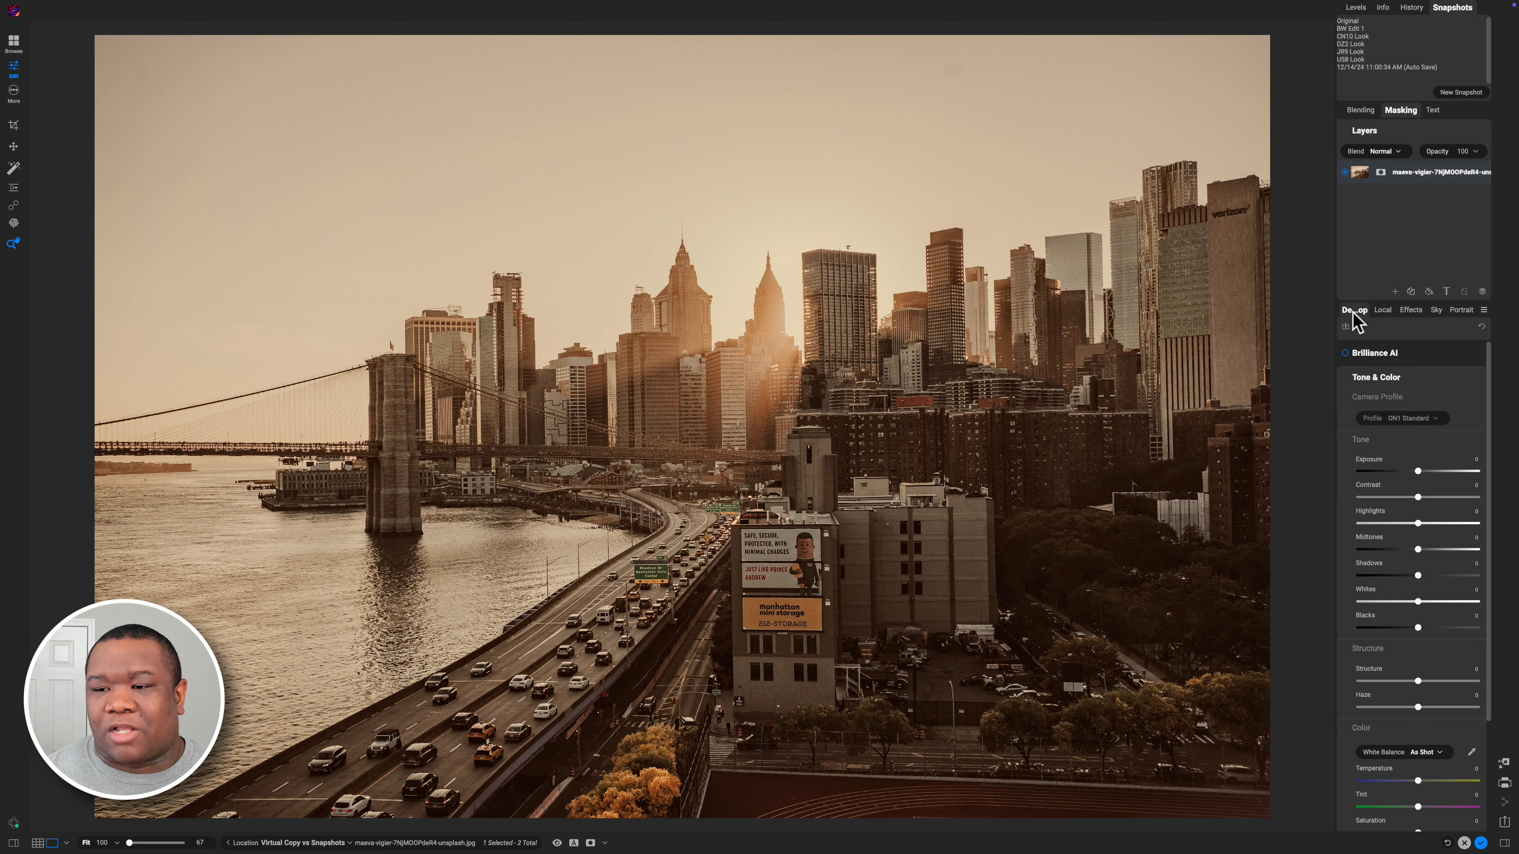
left_click_drag(1419, 471, 1429, 472)
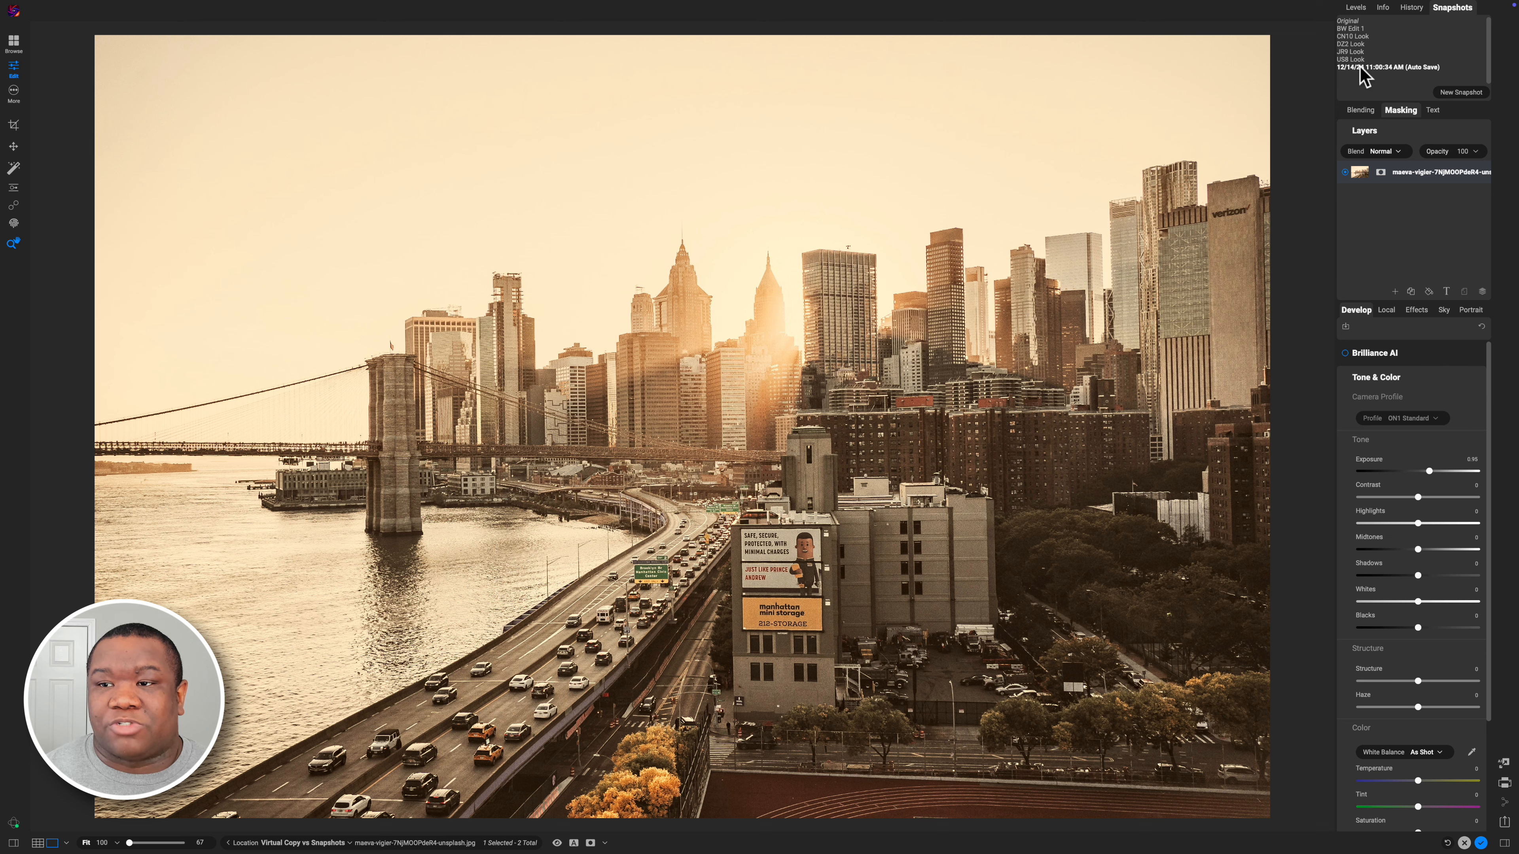
left_click(1352, 29)
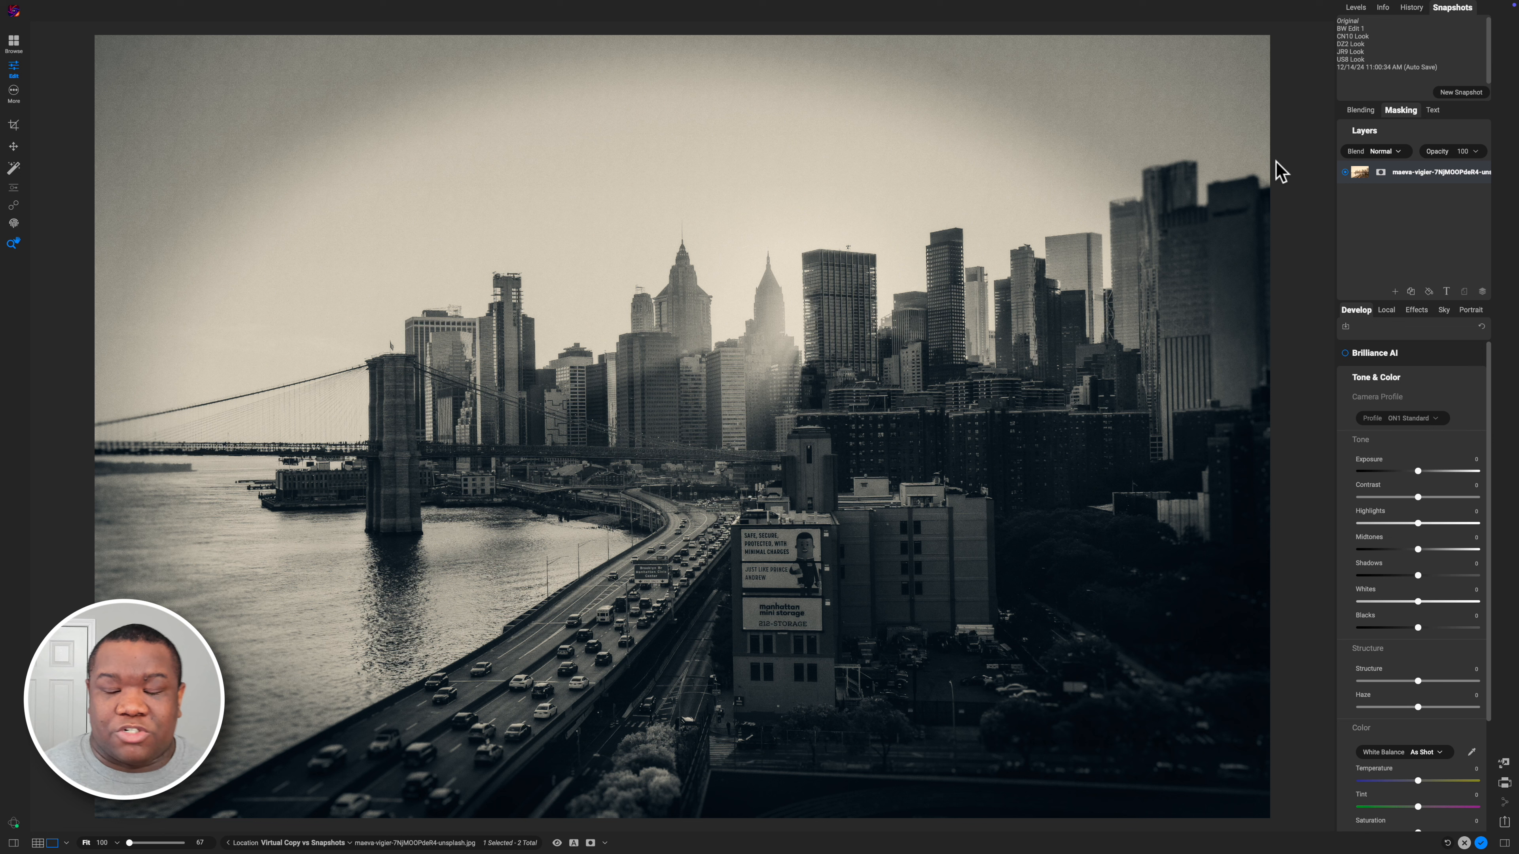
left_click(1350, 60)
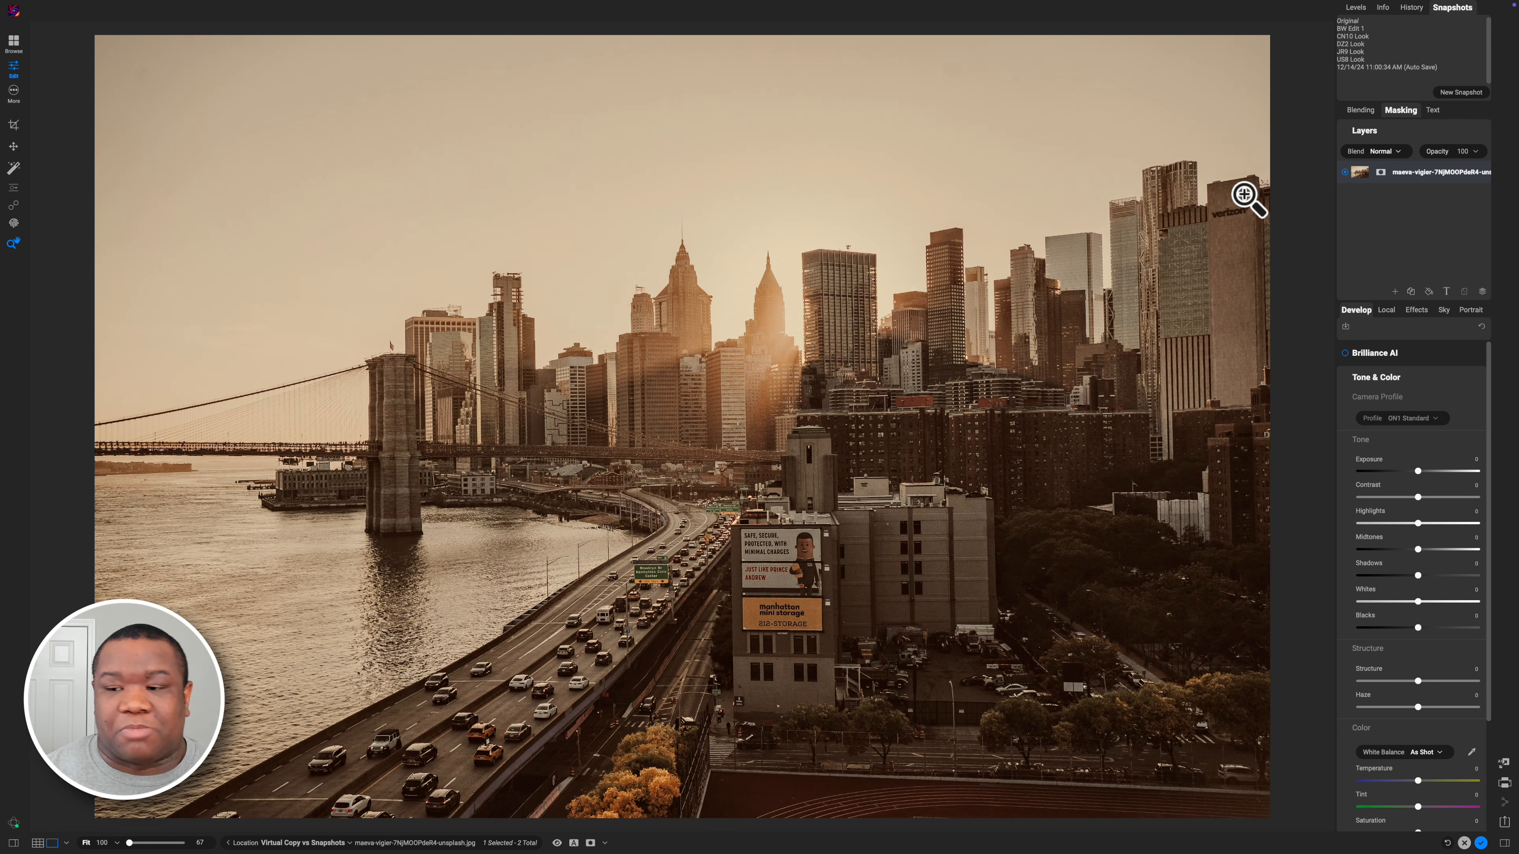
Set the exposure to 0.8 on the USB Look edit and review the edit history before returning to the snapshots.
left_click_drag(1418, 471, 1427, 473)
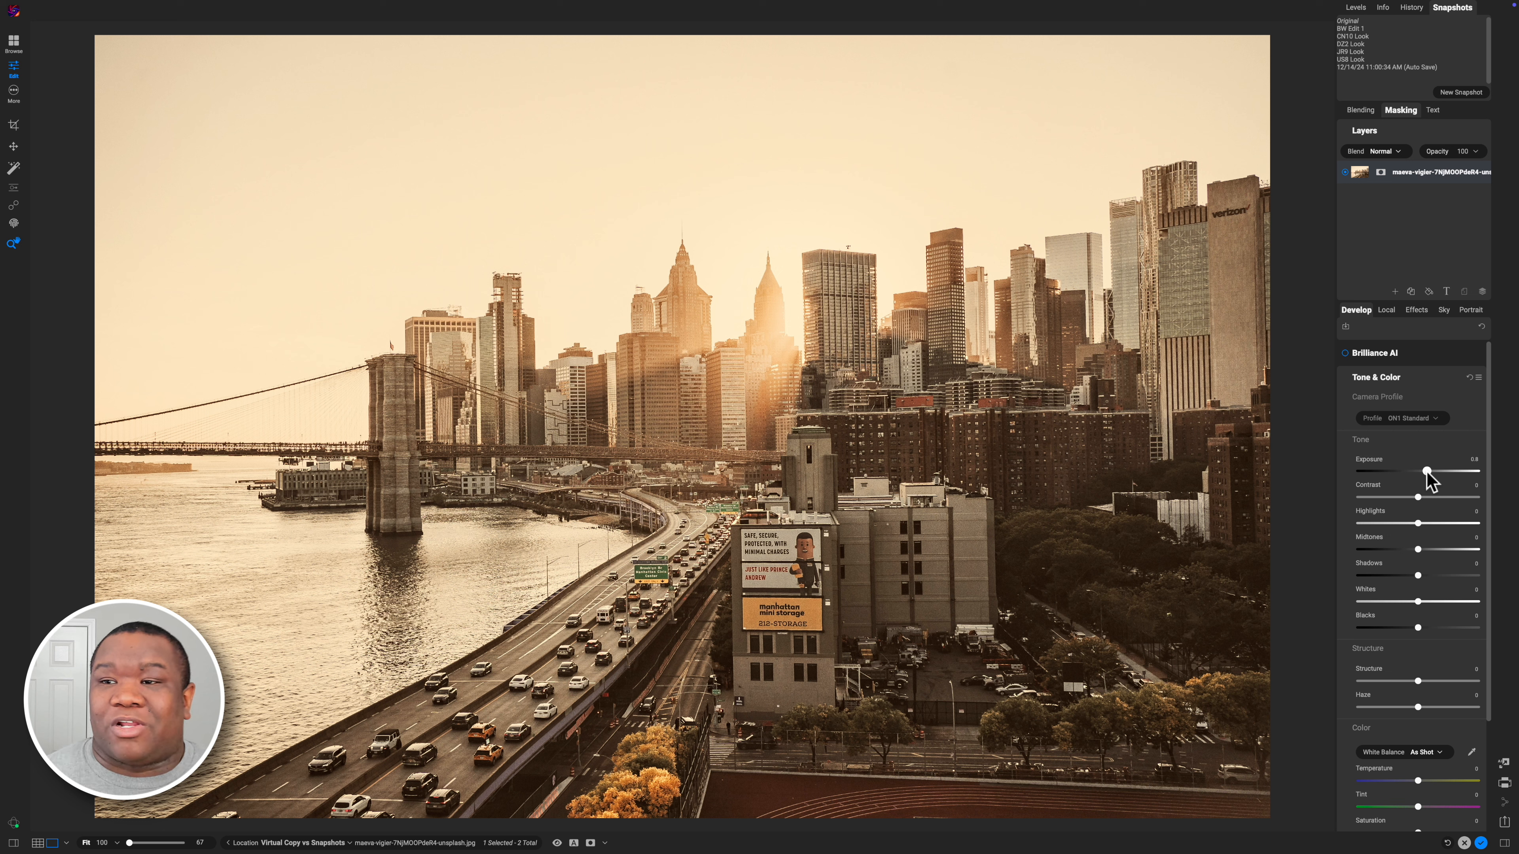
left_click(1418, 9)
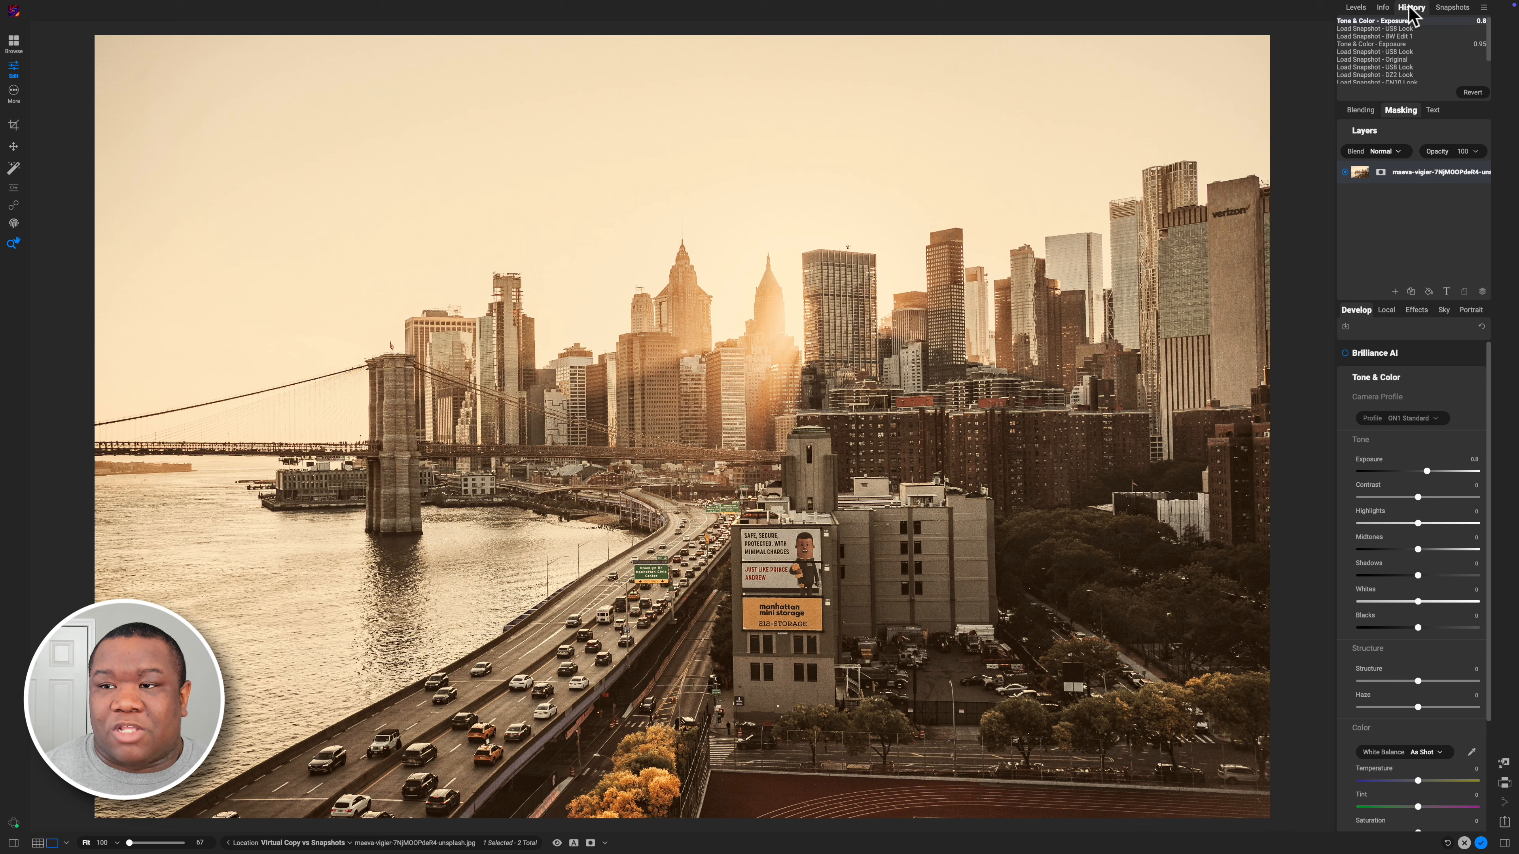
left_click(1454, 8)
left_click(1402, 110)
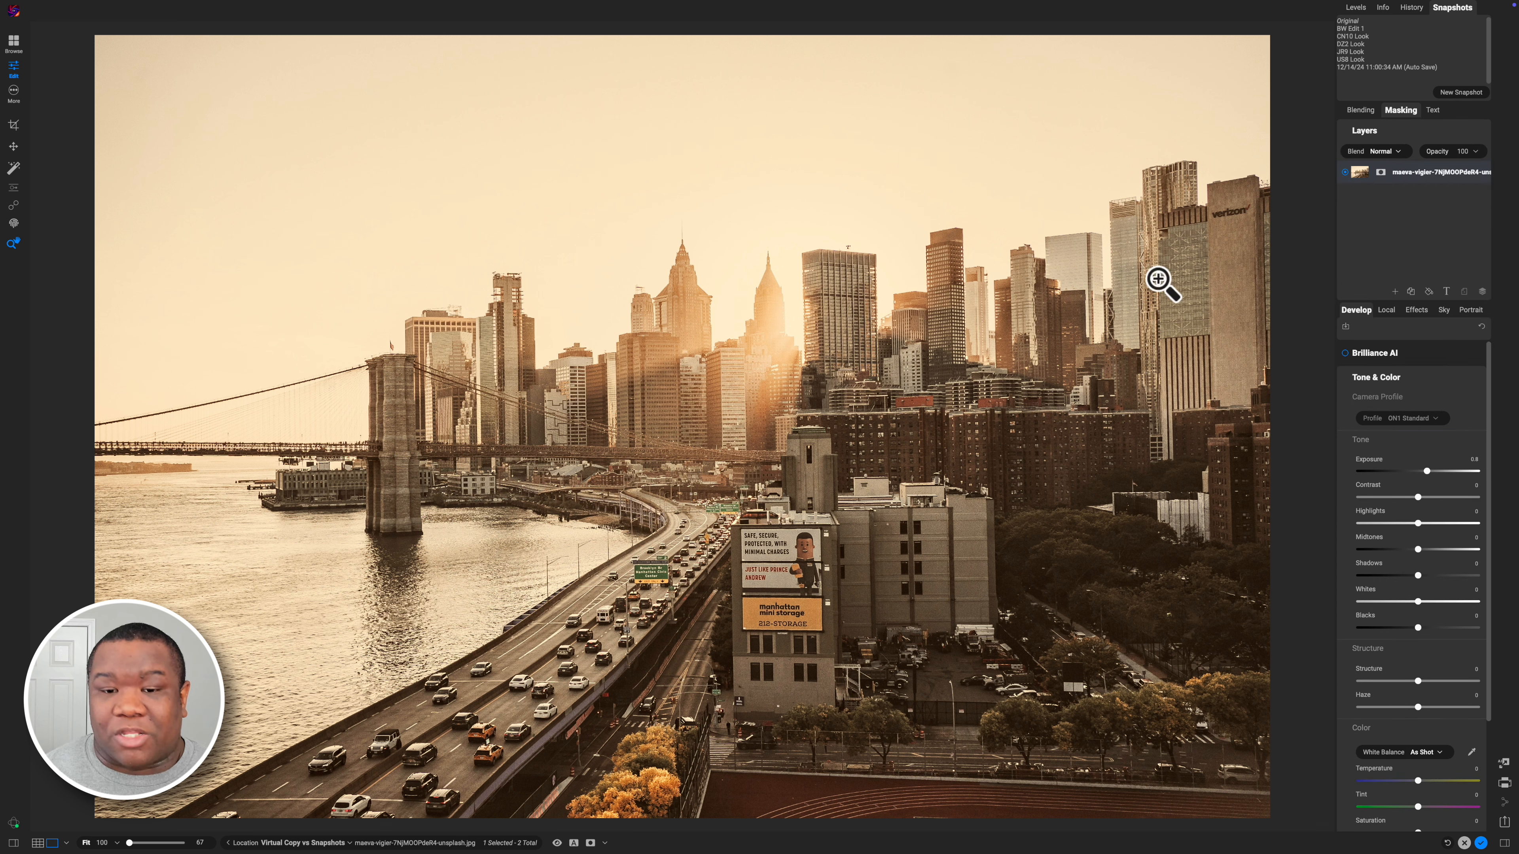
Examine the options for the USB Look snapshot, including updating it with current settings, and review the edit history again.
right_click(1346, 60)
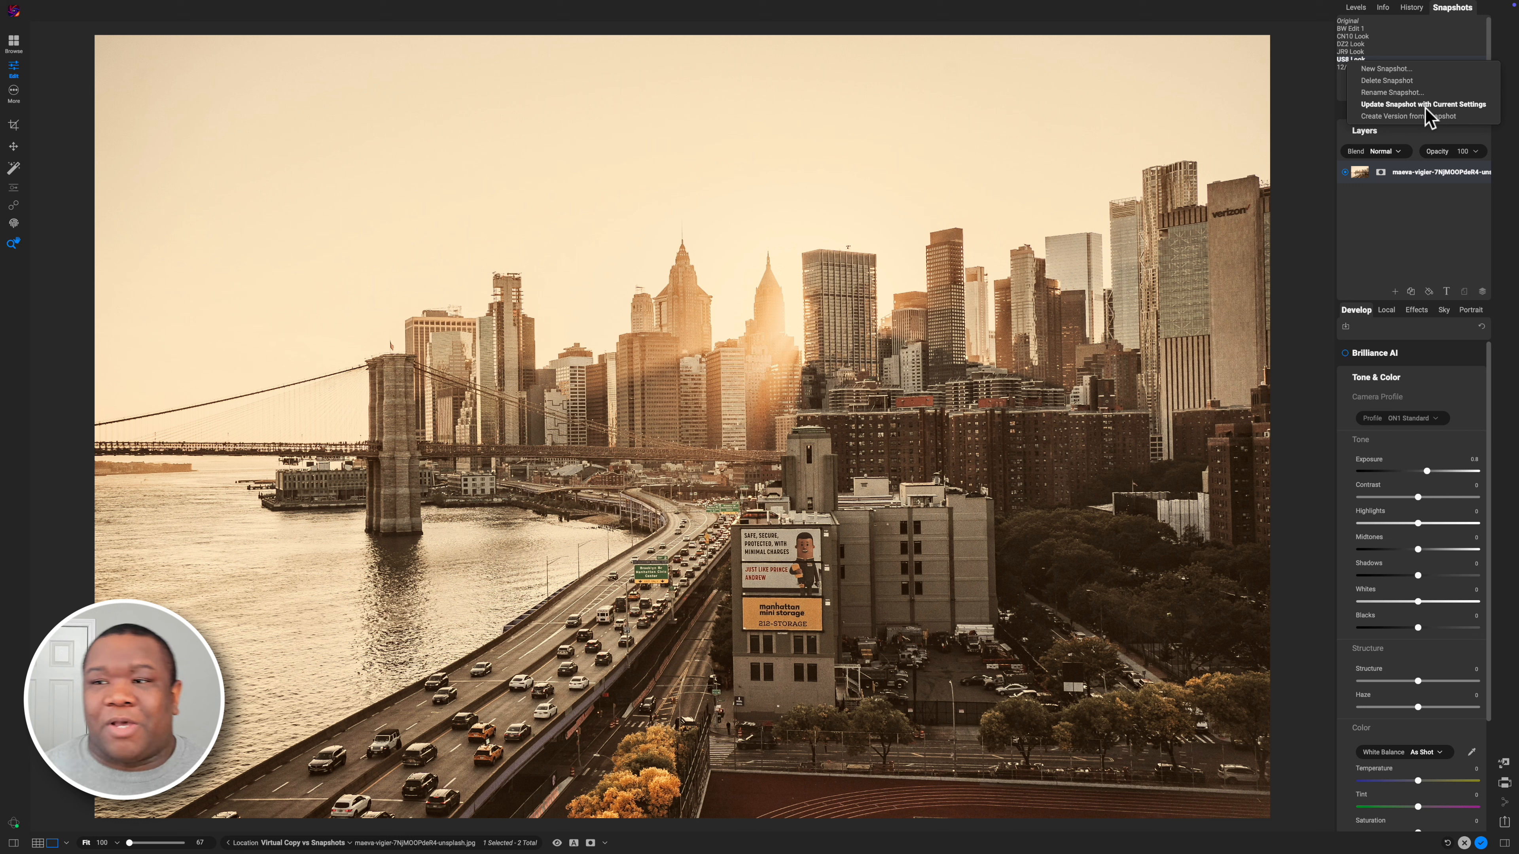
left_click(1414, 12)
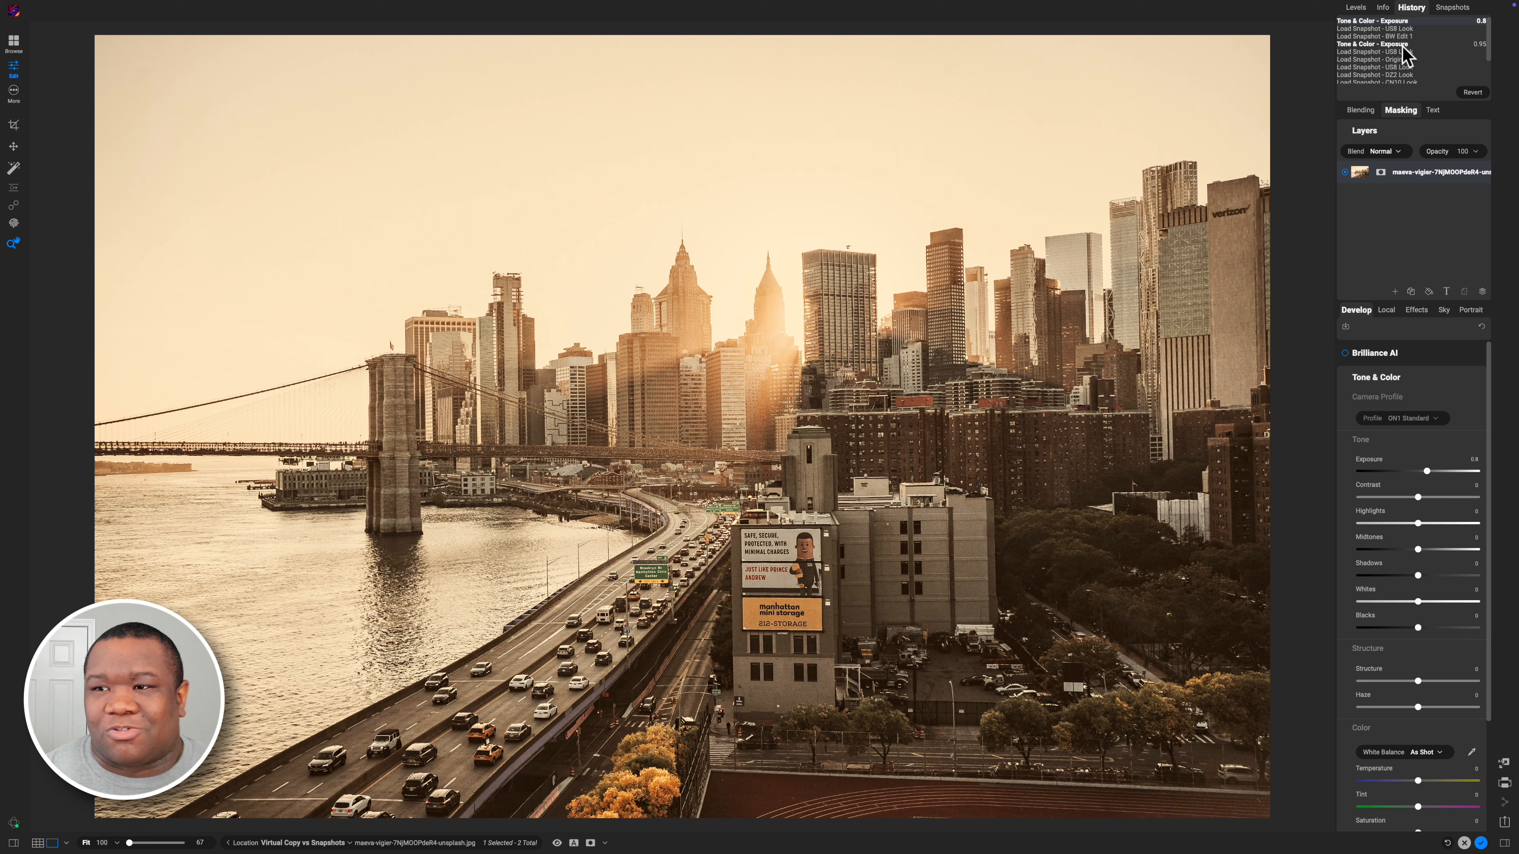
left_click(1452, 7)
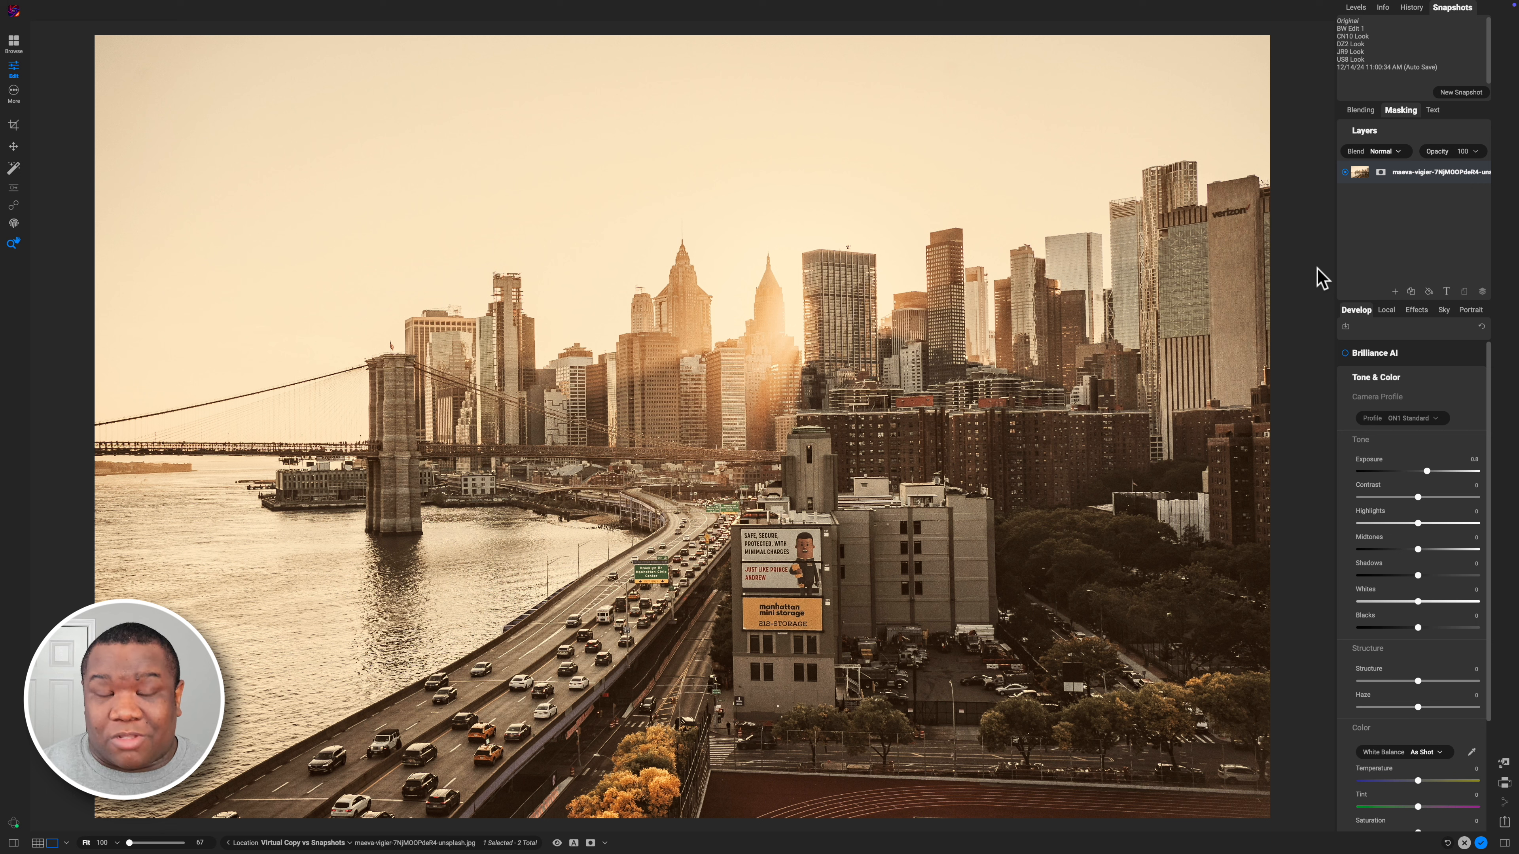
Cancel the editing session, discarding its changes, and create a version of the original skyline photo from the browser.
left_click(1464, 842)
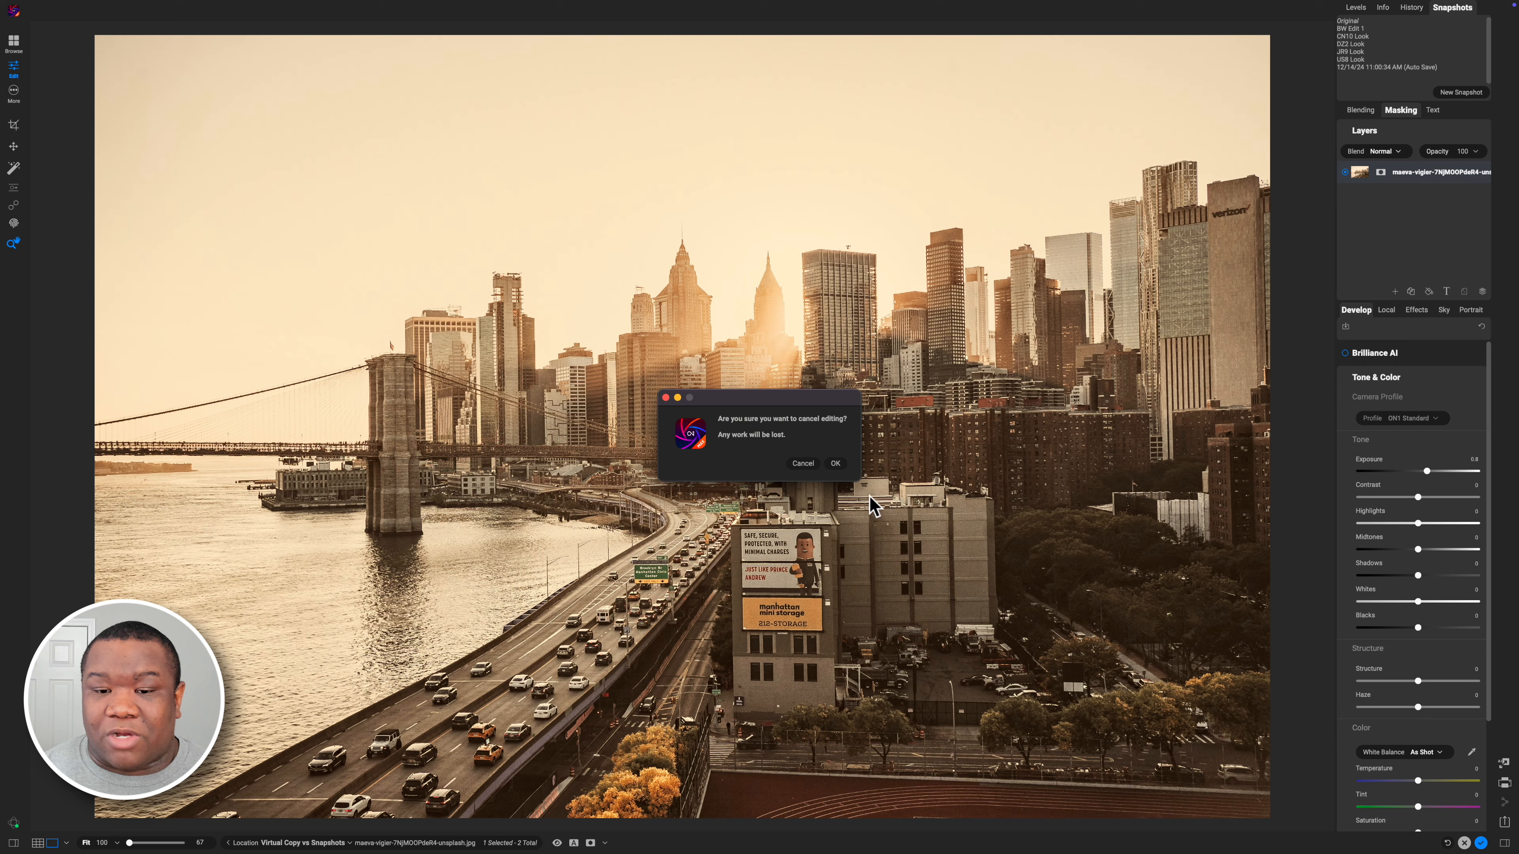
left_click(835, 465)
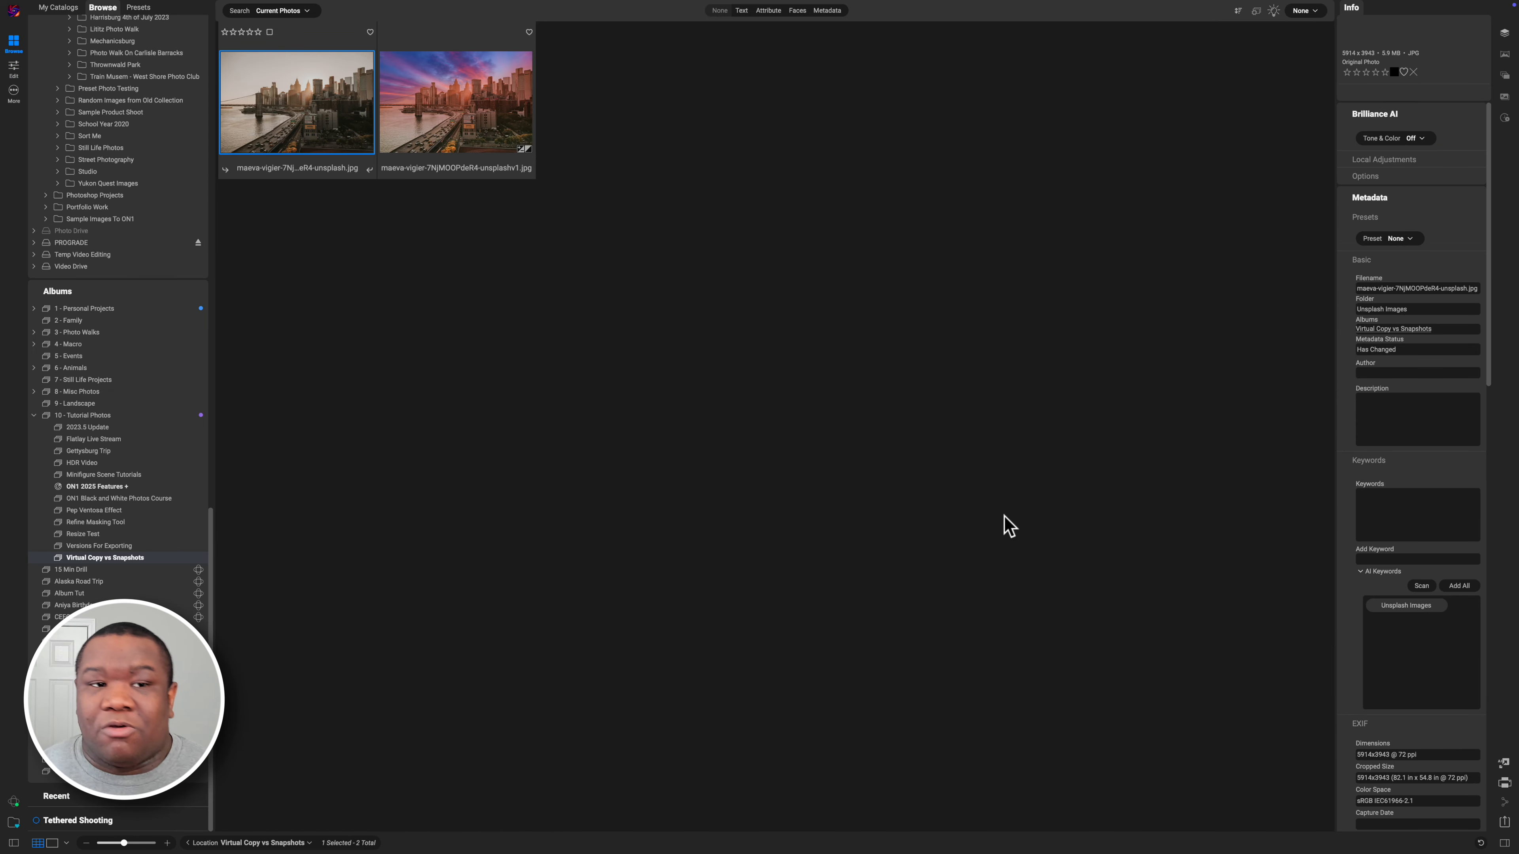
right_click(305, 124)
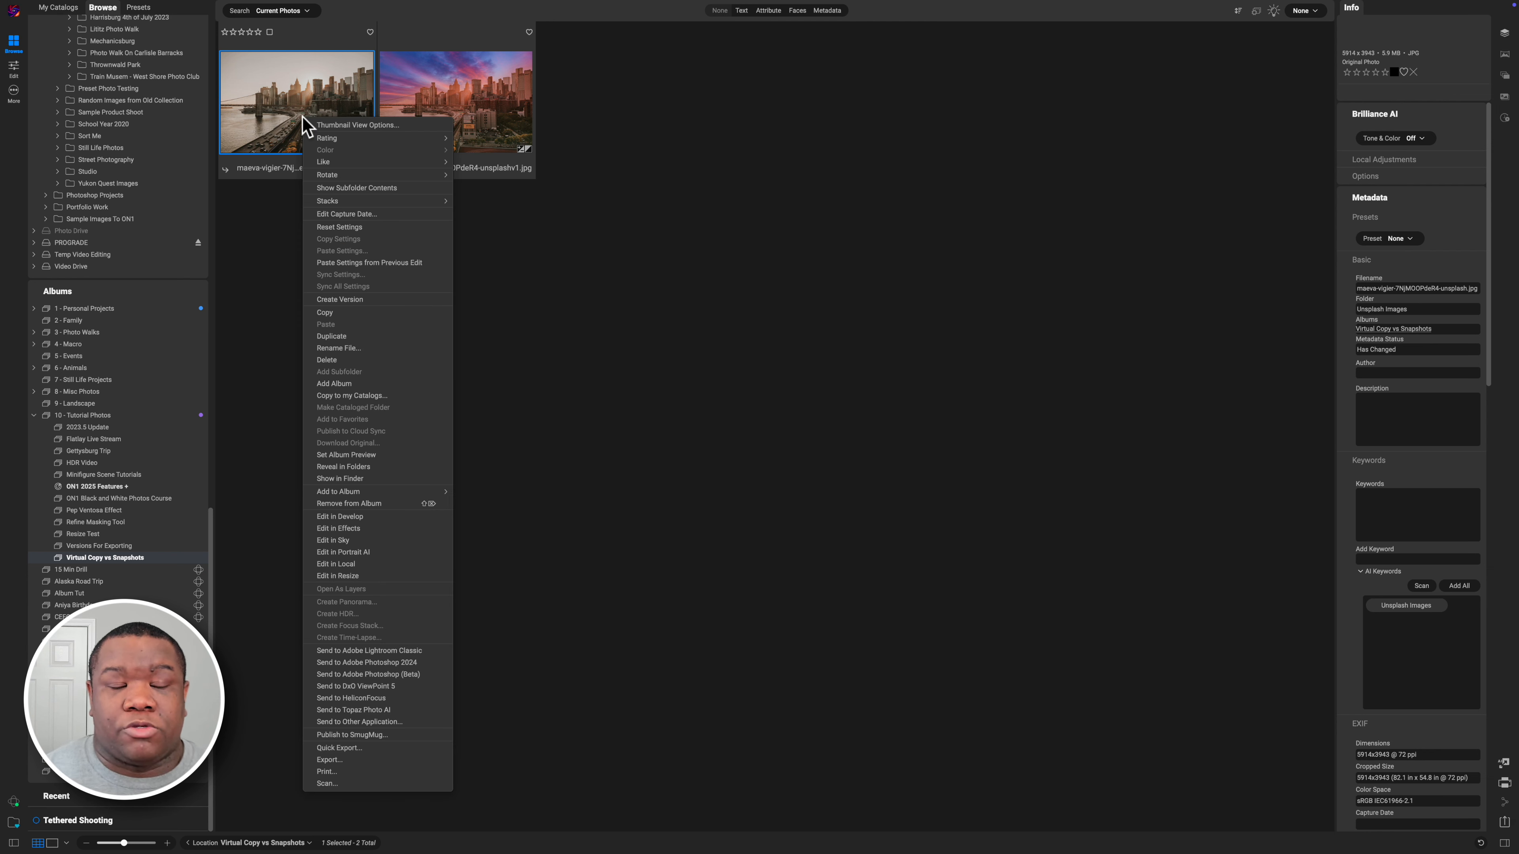
left_click(375, 300)
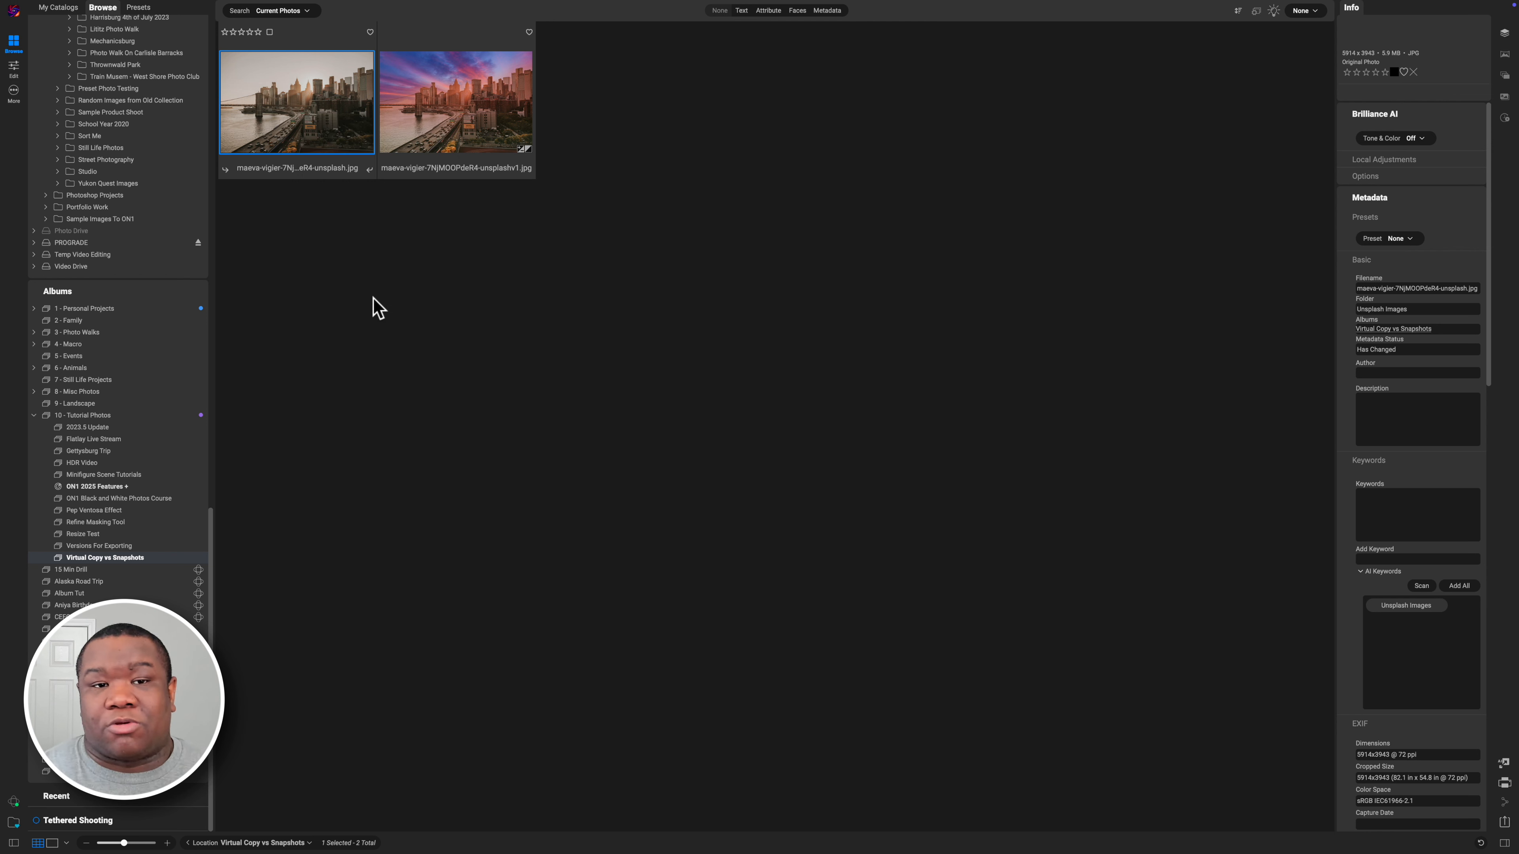